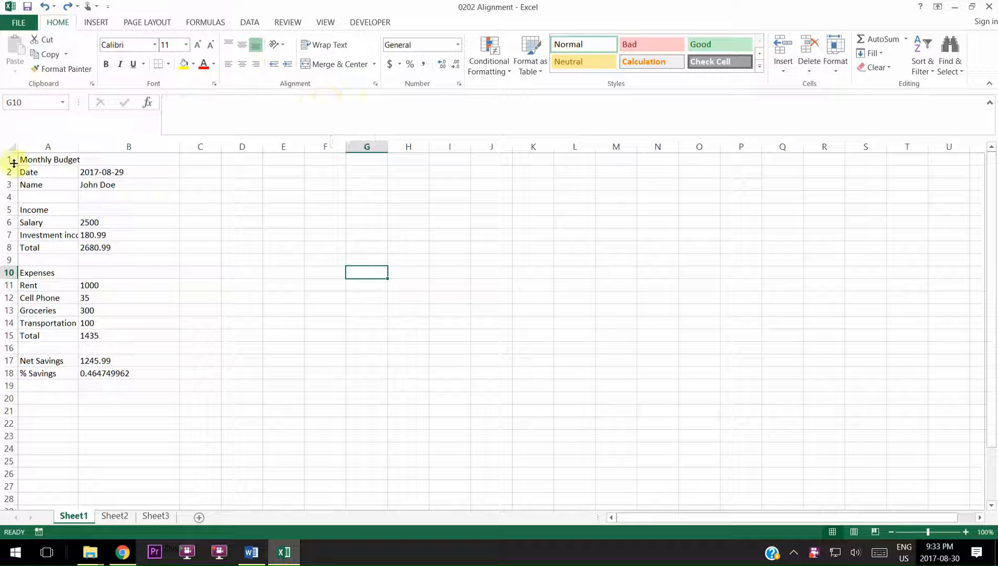
Increase the height of row 1 and try top, middle and bottom alignment on the Monthly Budget title in A1
{"action": "left_click_drag", "start_coordinate": [12, 166], "coordinate": [11, 195]}
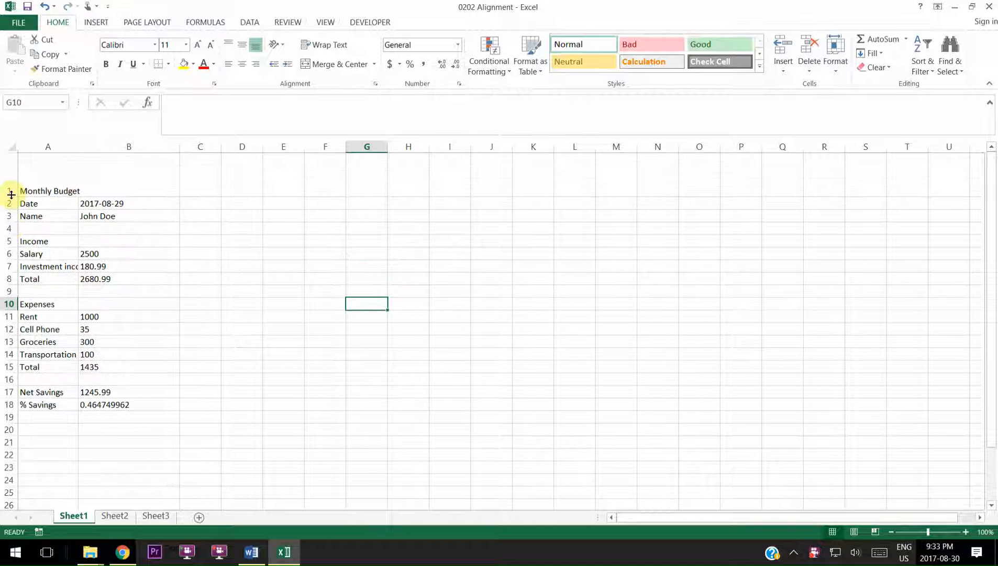
{"action": "left_click", "coordinate": [47, 183]}
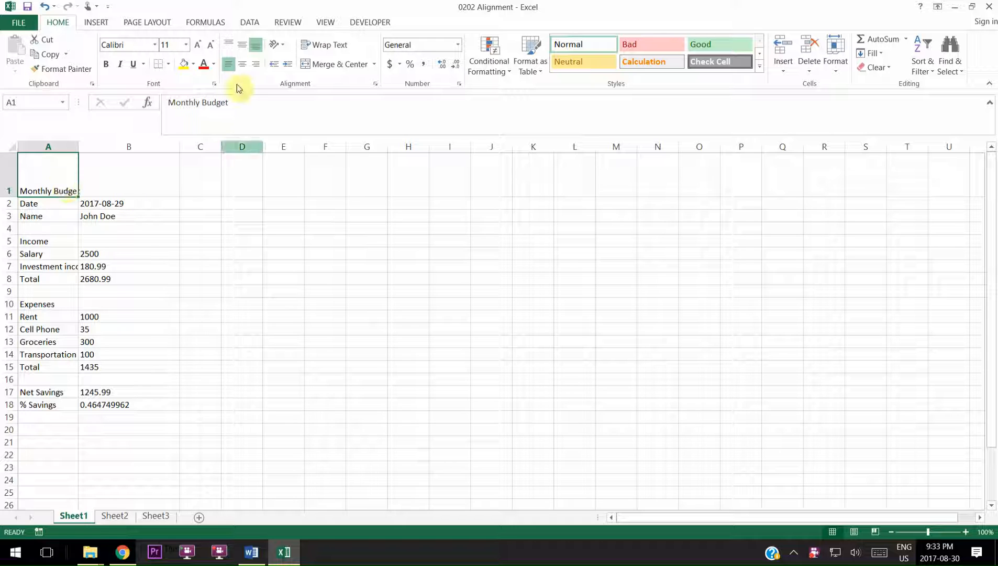
{"action": "left_click", "coordinate": [230, 46]}
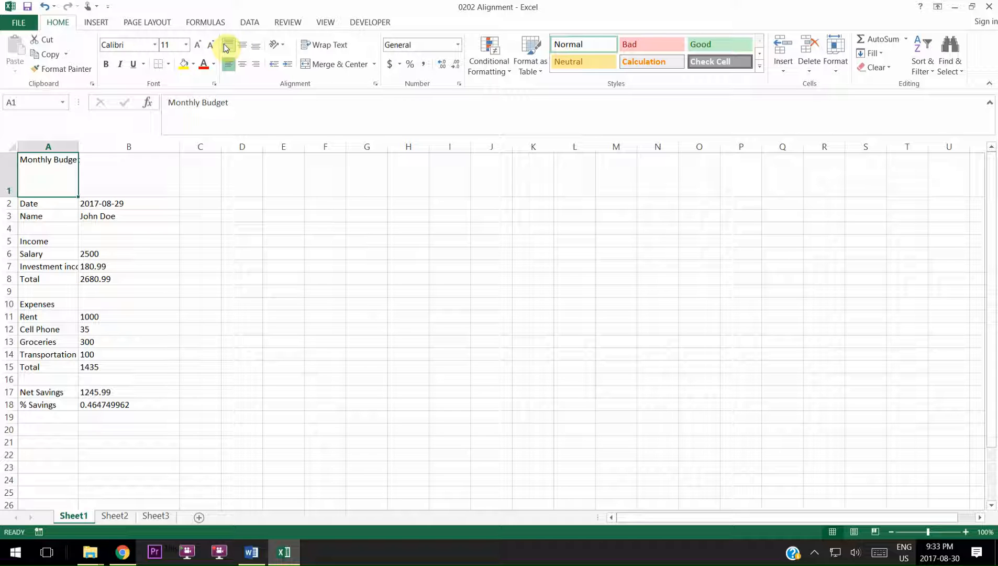
{"action": "left_click", "coordinate": [244, 43]}
{"action": "left_click", "coordinate": [254, 46]}
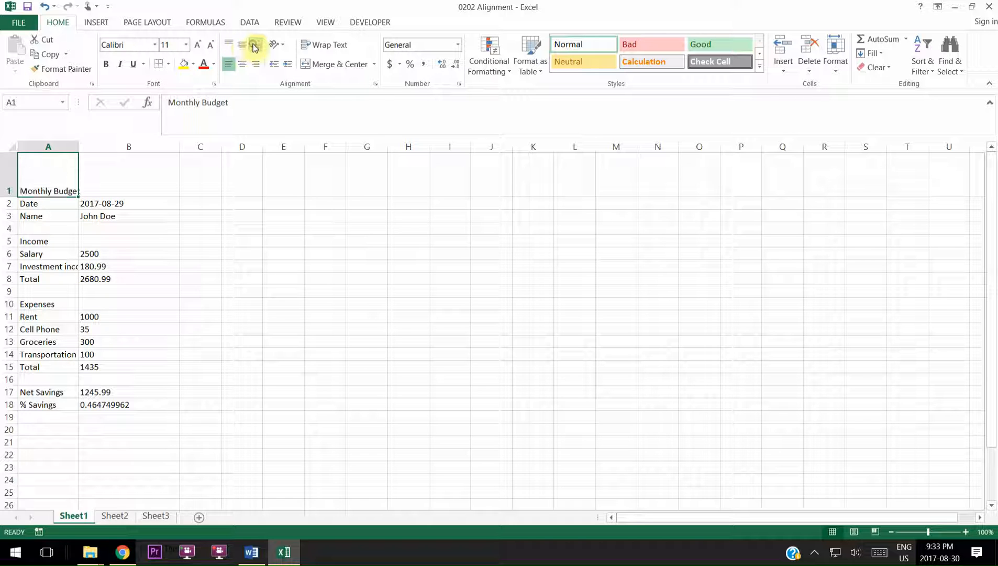
Top-align the Monthly Budget title in A1 and reduce the height of row 1 to about half
{"action": "left_click", "coordinate": [227, 45]}
{"action": "left_click_drag", "start_coordinate": [11, 198], "coordinate": [15, 174]}
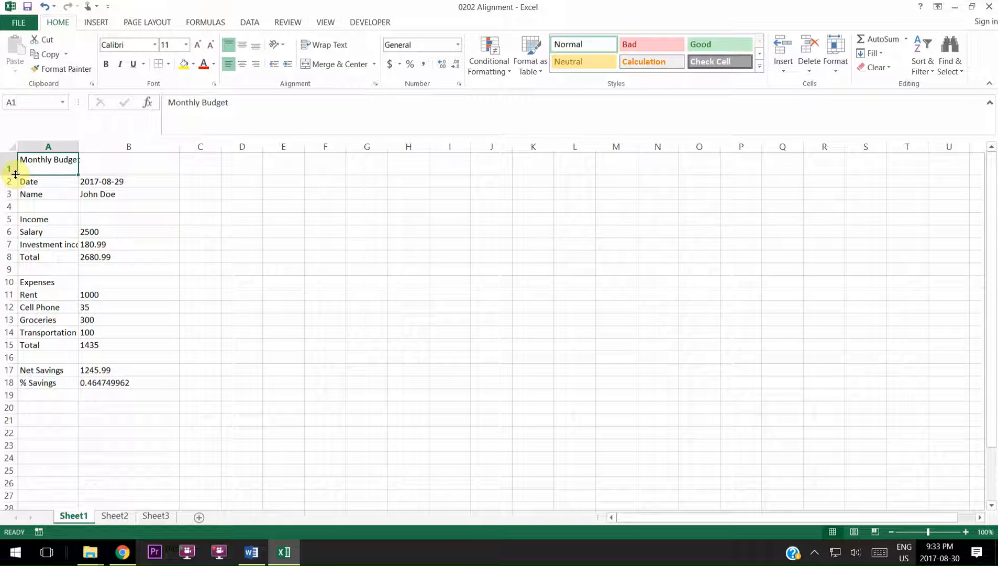
{"action": "left_click", "coordinate": [232, 69]}
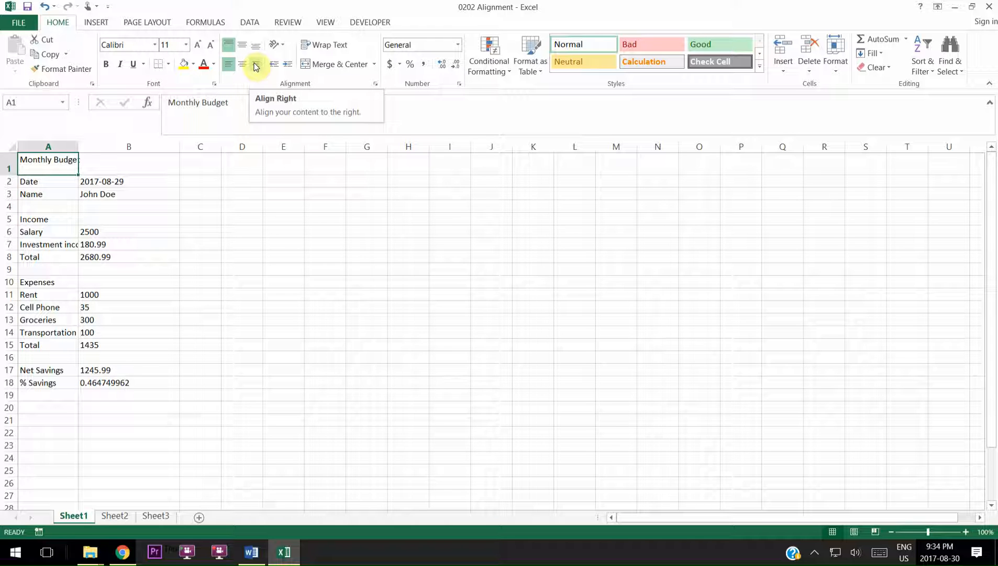
Right-align all of column B
{"action": "left_click", "coordinate": [125, 183]}
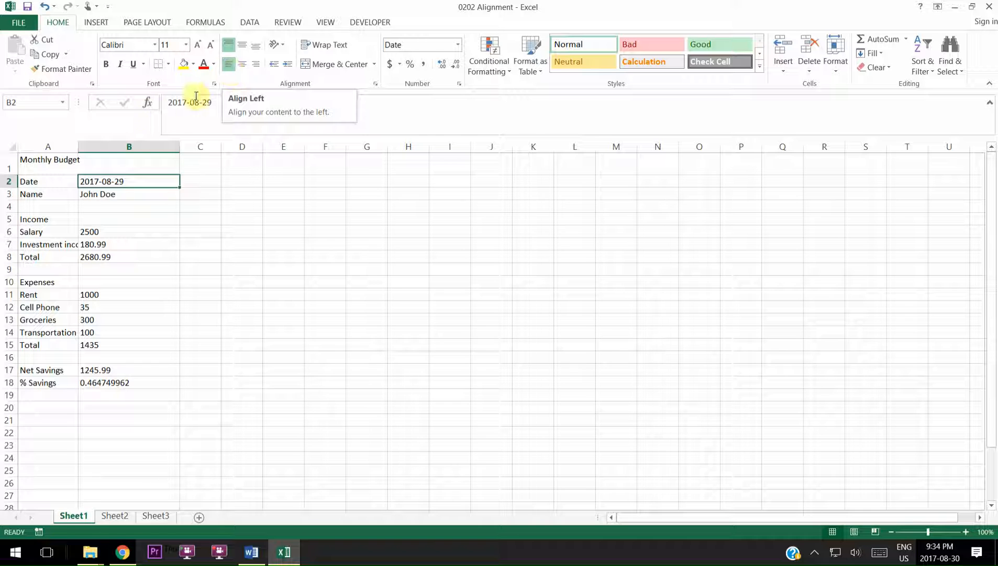
{"action": "left_click", "coordinate": [137, 146]}
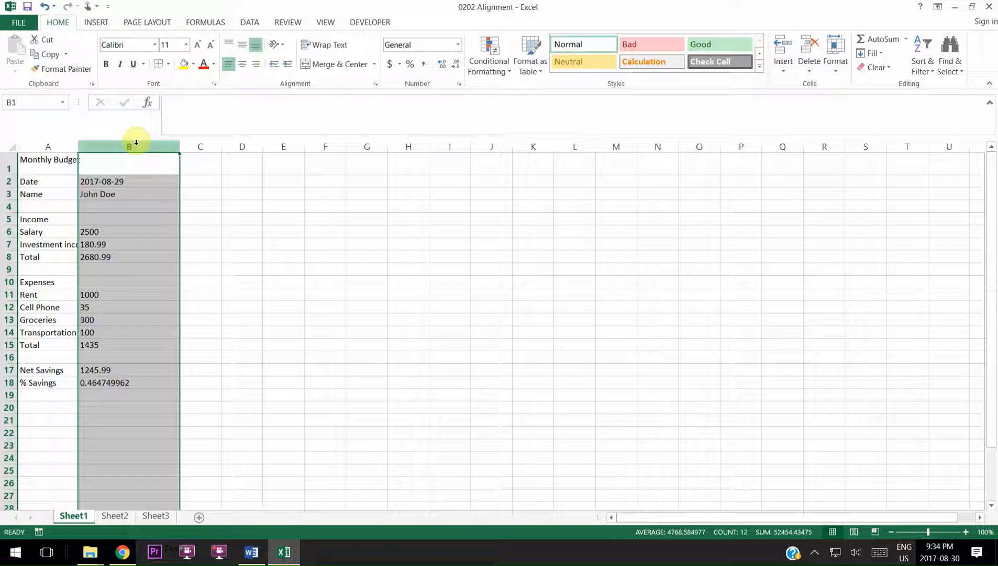
{"action": "left_click", "coordinate": [258, 68]}
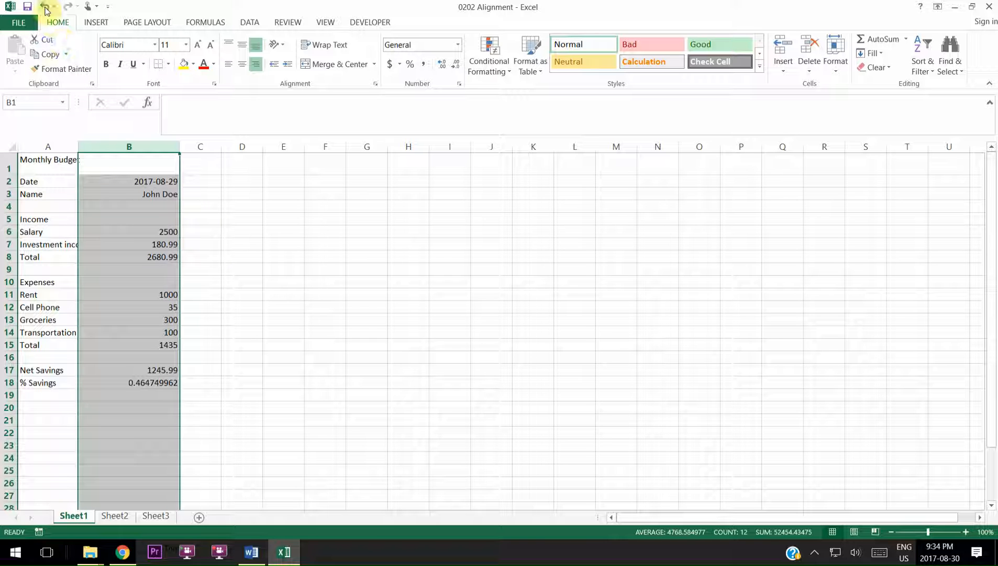
Undo the right alignment of column B and all the row height and vertical alignment changes made to row 1
{"action": "left_click", "coordinate": [46, 10]}
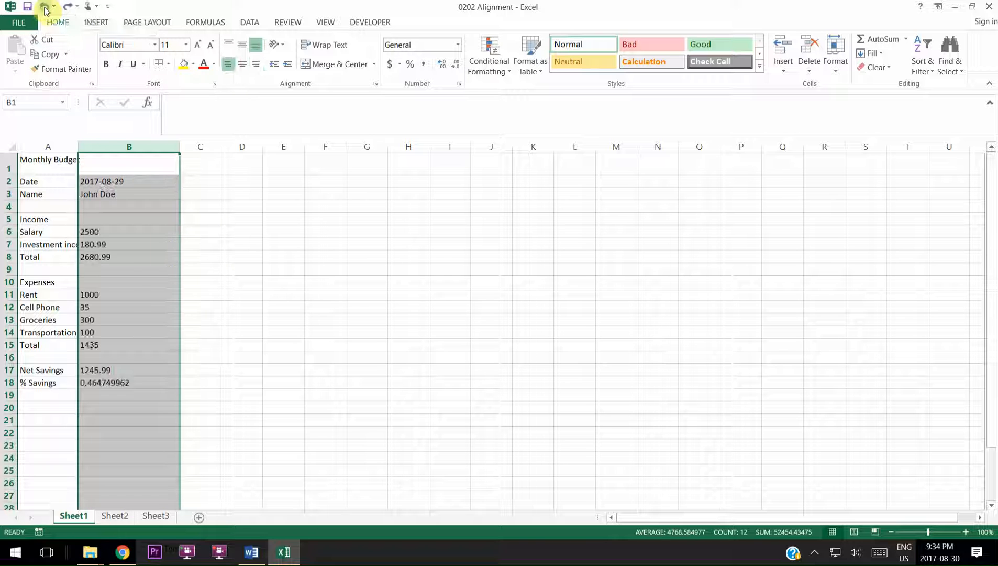
{"action": "left_click", "coordinate": [45, 10]}
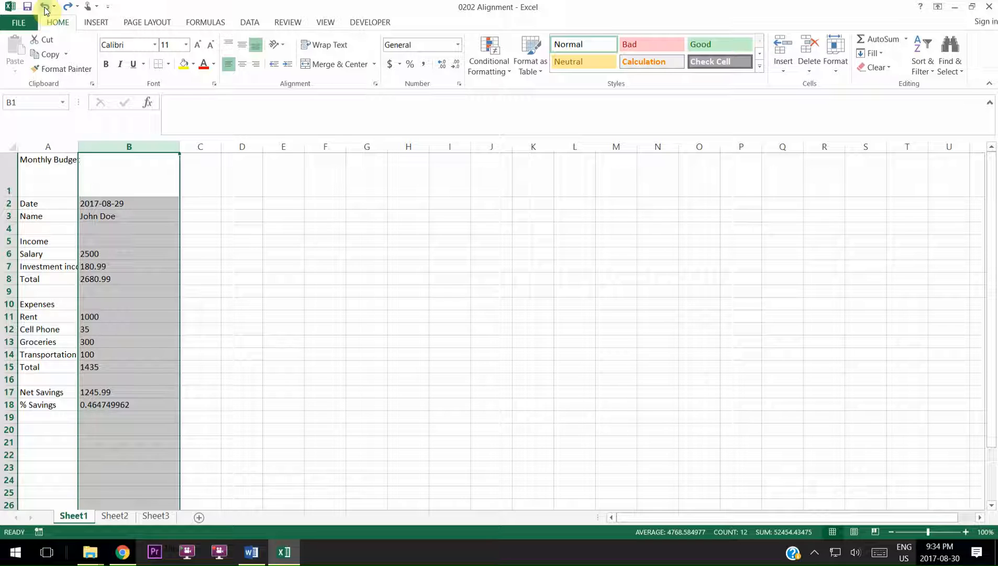
{"action": "left_click", "coordinate": [45, 10]}
{"action": "left_click", "coordinate": [45, 10]}
{"action": "left_click", "coordinate": [45, 10]}
{"action": "left_click", "coordinate": [45, 10]}
{"action": "left_click", "coordinate": [46, 10]}
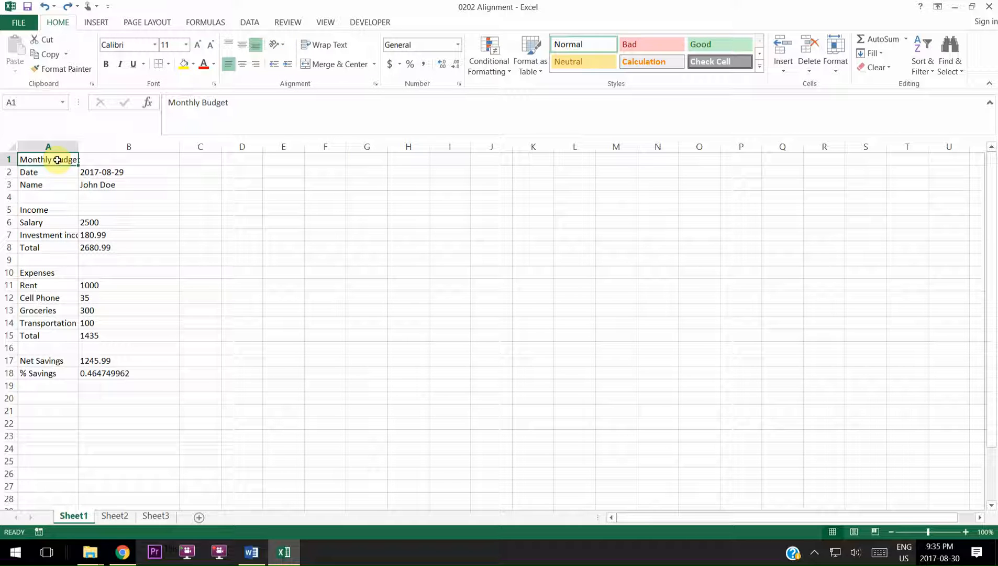
Angle the Monthly Budget title in A1 clockwise
{"action": "left_click", "coordinate": [283, 48]}
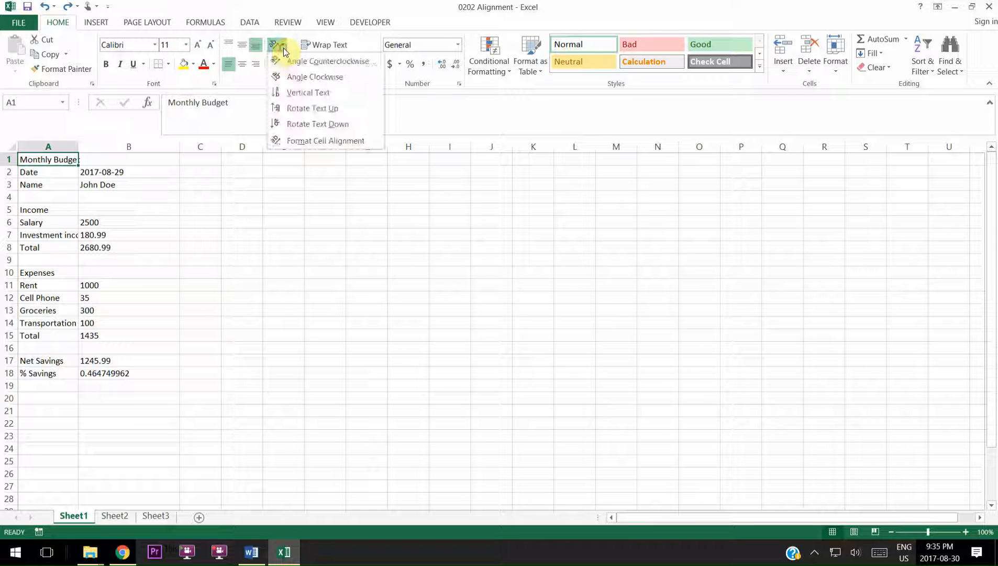
{"action": "left_click", "coordinate": [306, 78]}
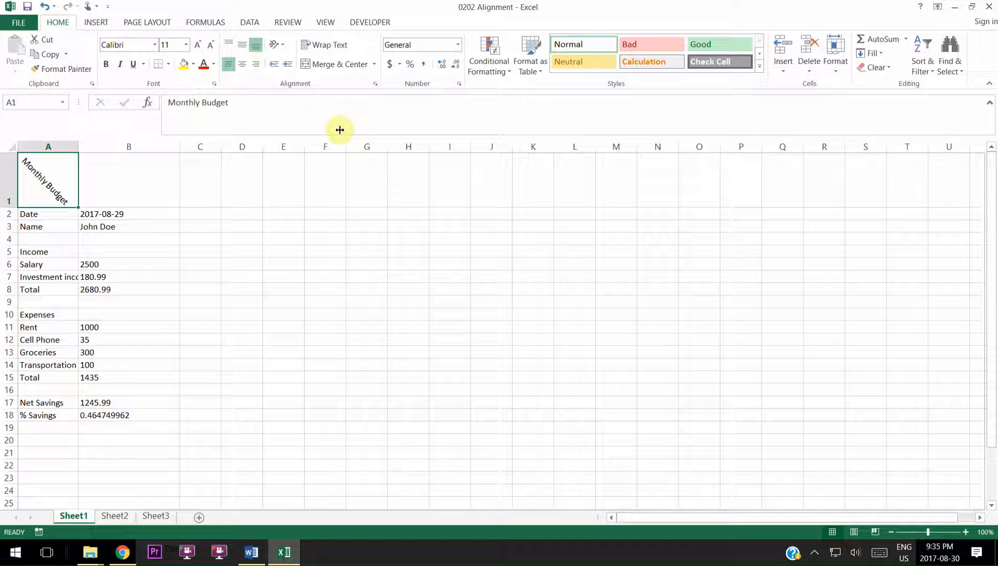
Set the text orientation of the Monthly Budget title in A1 to -55 degrees through the cell alignment settings
{"action": "left_click", "coordinate": [285, 46]}
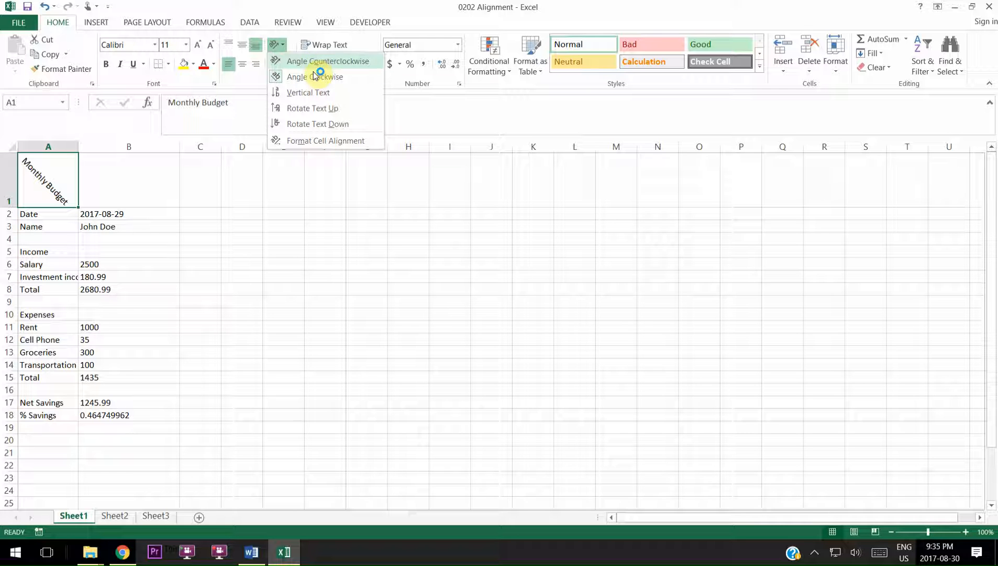
{"action": "left_click", "coordinate": [311, 141]}
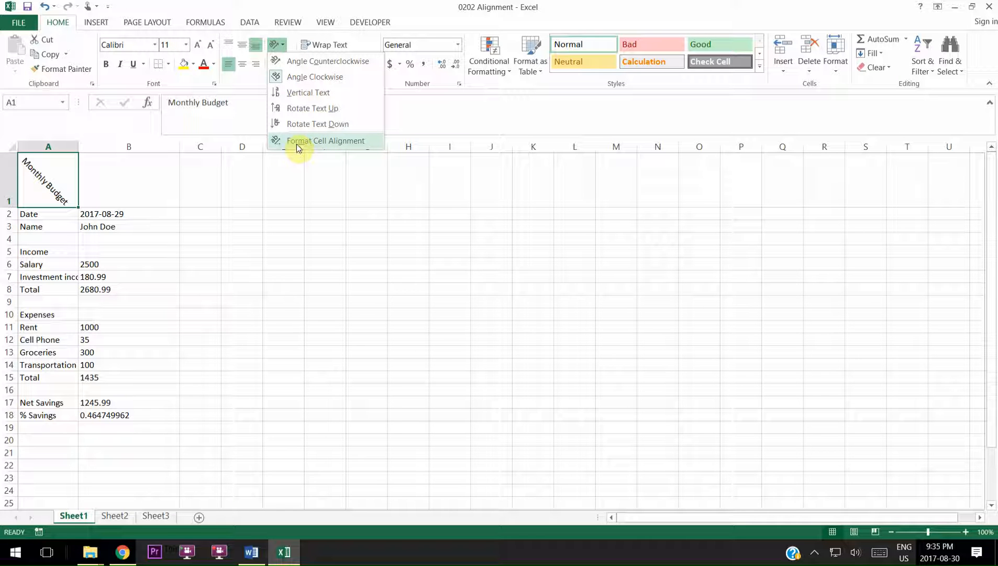
{"action": "left_click", "coordinate": [346, 143]}
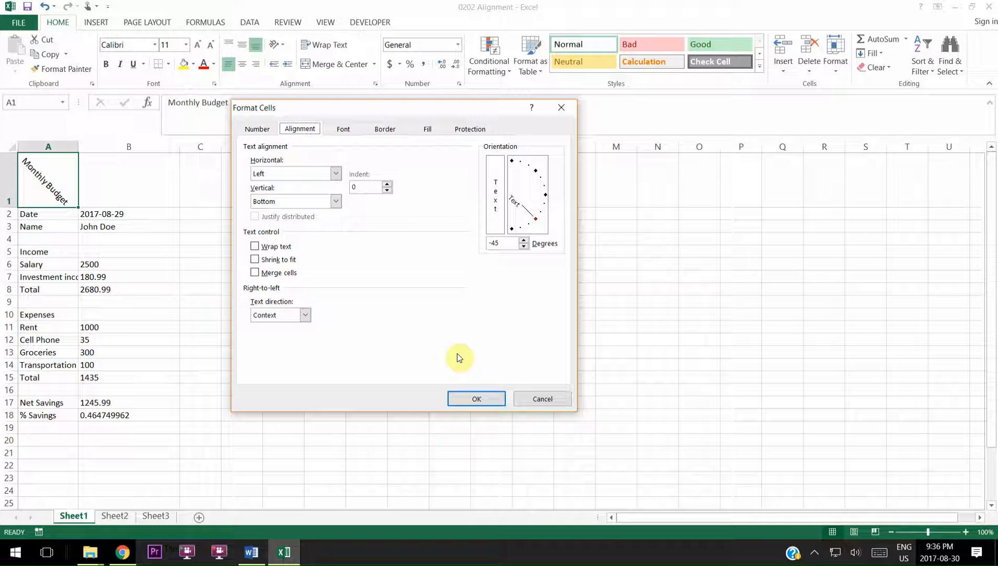
{"action": "left_click", "coordinate": [508, 243]}
{"action": "key", "text": "BackSpace"}
{"action": "key", "text": "BackSpace"}
{"action": "type", "text": "55"}
{"action": "key", "text": "Return"}
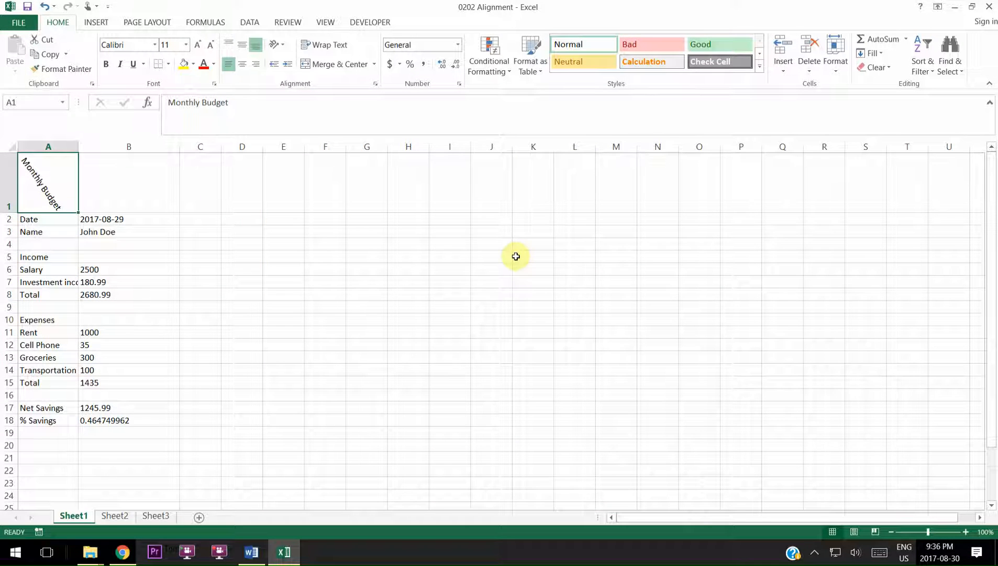
Undo the -55 degree orientation of the title in A1
{"action": "left_click", "coordinate": [283, 45]}
{"action": "left_click", "coordinate": [282, 45]}
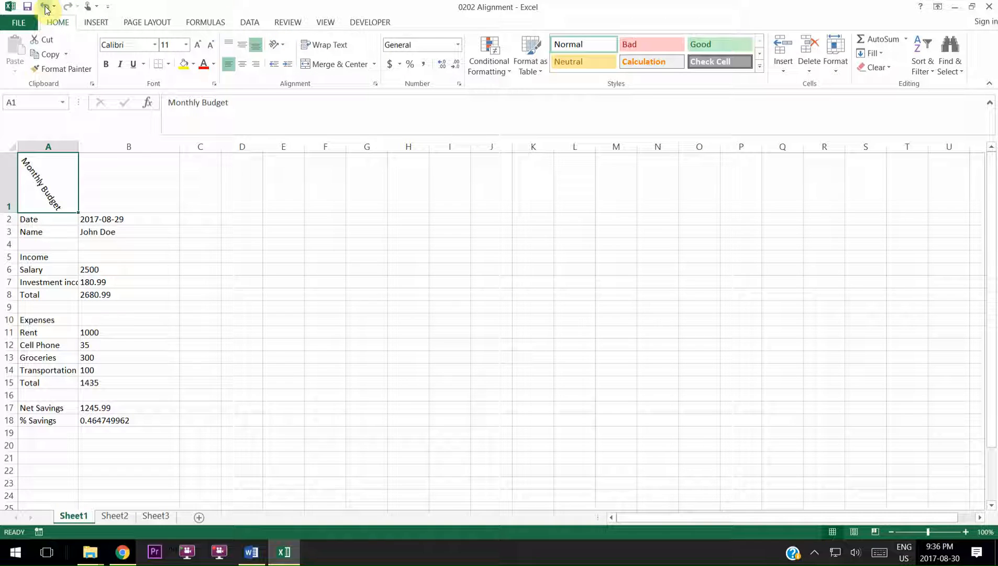
{"action": "left_click", "coordinate": [46, 7]}
{"action": "left_click", "coordinate": [285, 47]}
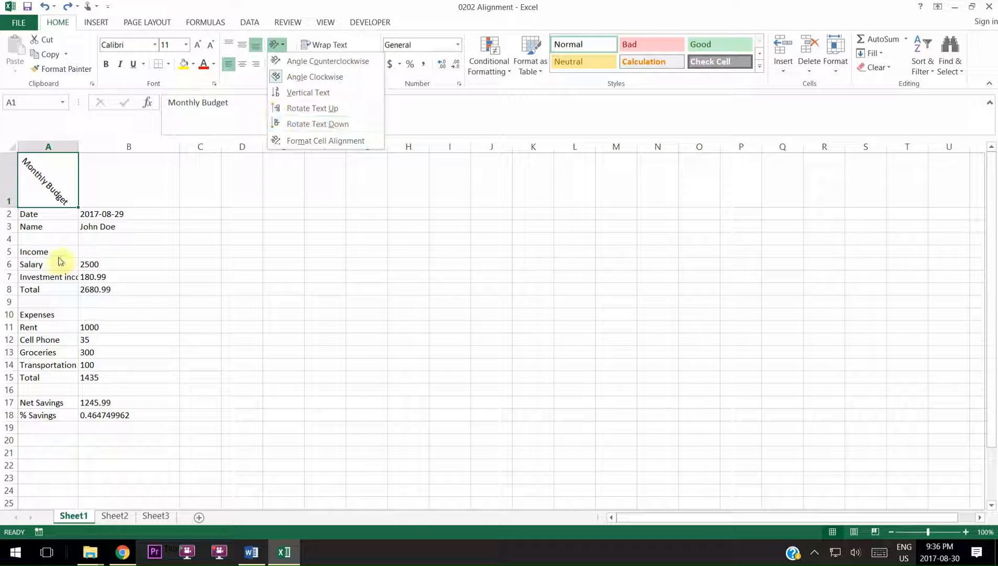
Try Shrink to fit on the Investment income label in A7, then undo it
{"action": "left_click", "coordinate": [53, 277]}
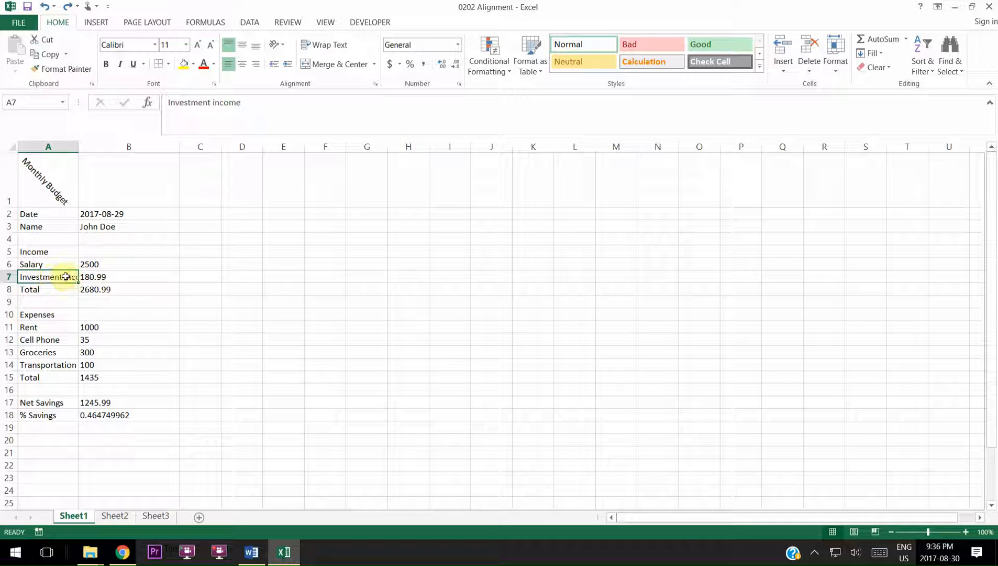
{"action": "left_click", "coordinate": [375, 64]}
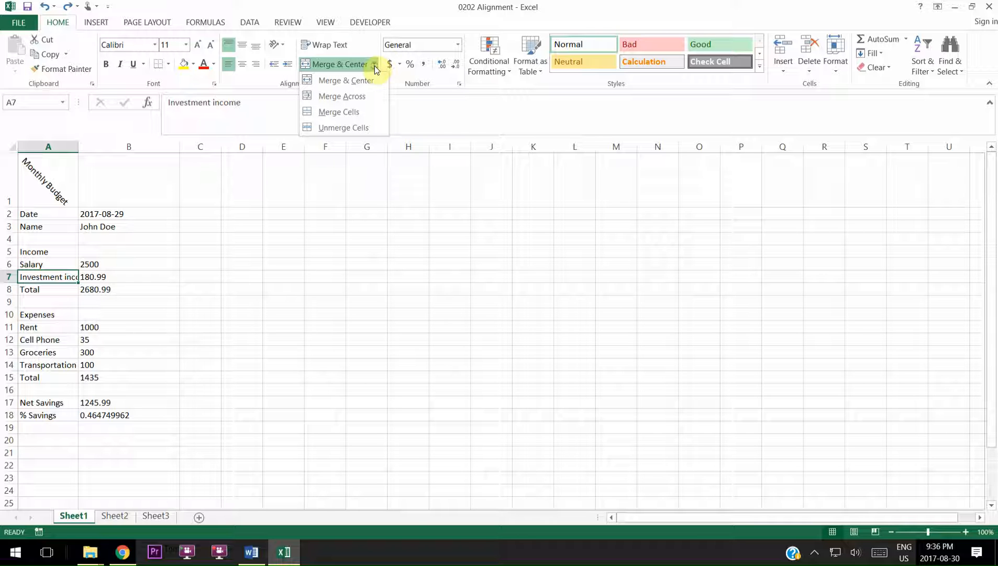
{"action": "left_click", "coordinate": [276, 45]}
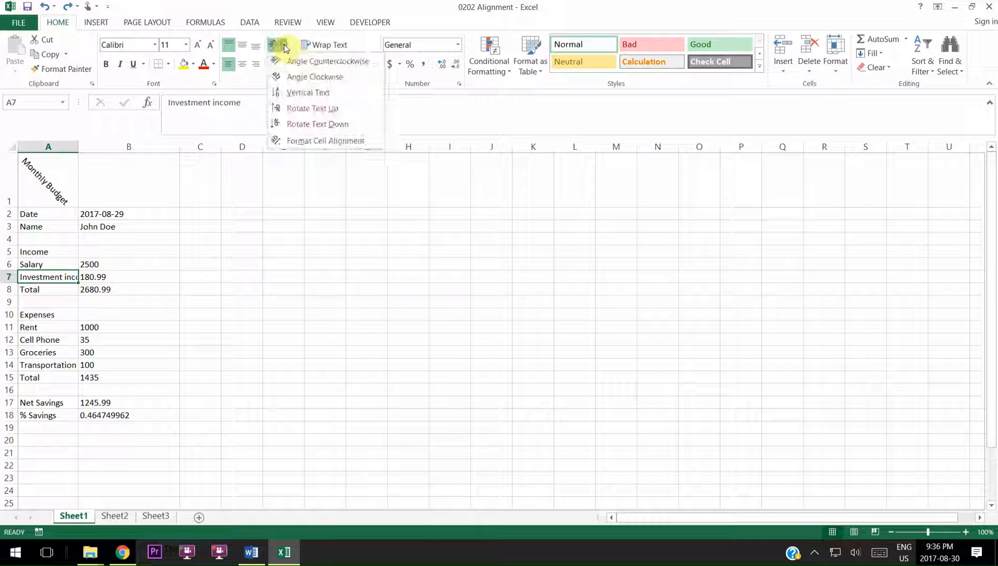
{"action": "left_click", "coordinate": [318, 141]}
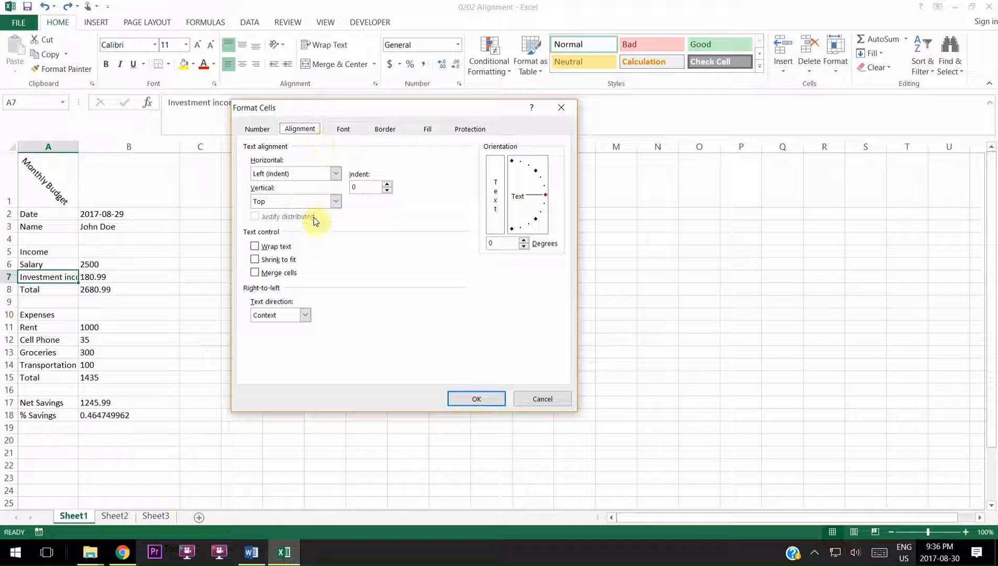
{"action": "left_click", "coordinate": [255, 261]}
{"action": "left_click", "coordinate": [460, 398]}
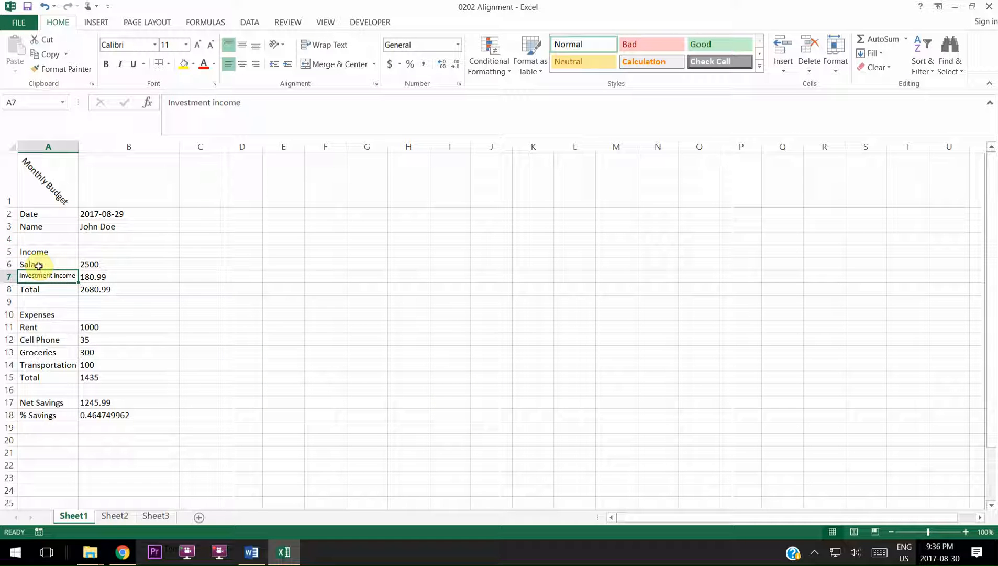
{"action": "left_click", "coordinate": [45, 7]}
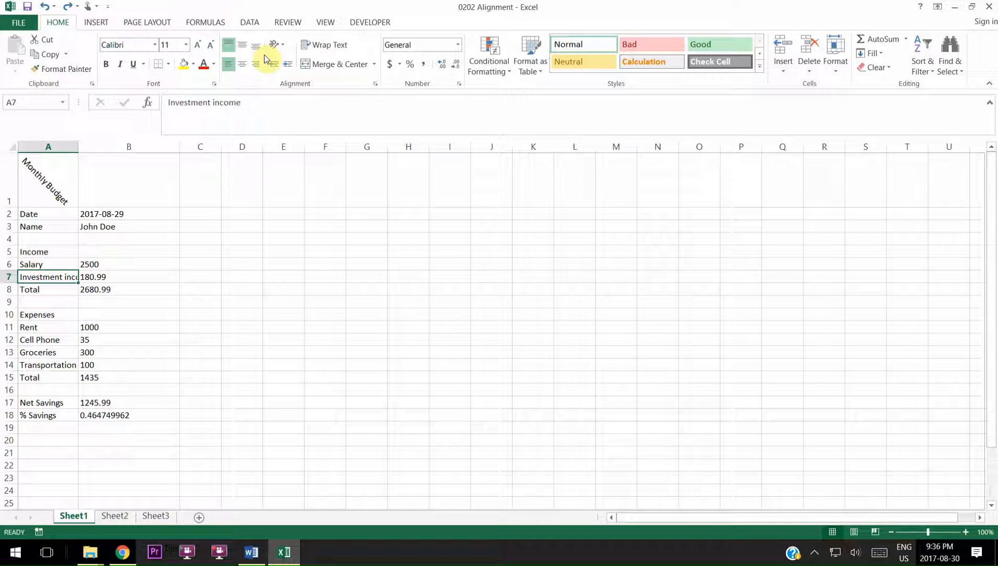
Review the cell alignment and indent settings for A7 and cancel the dialog
{"action": "left_click", "coordinate": [285, 46]}
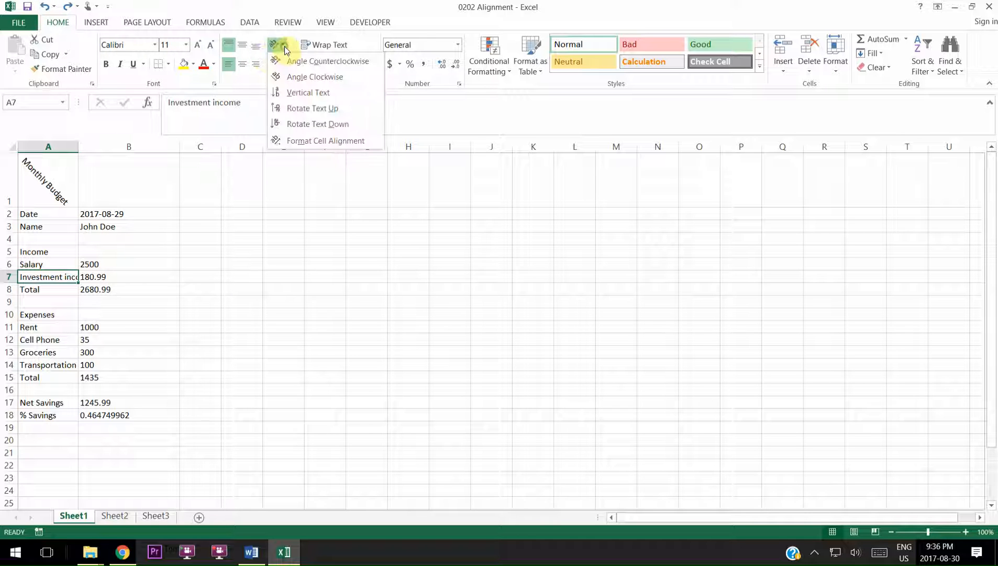
{"action": "left_click", "coordinate": [318, 138]}
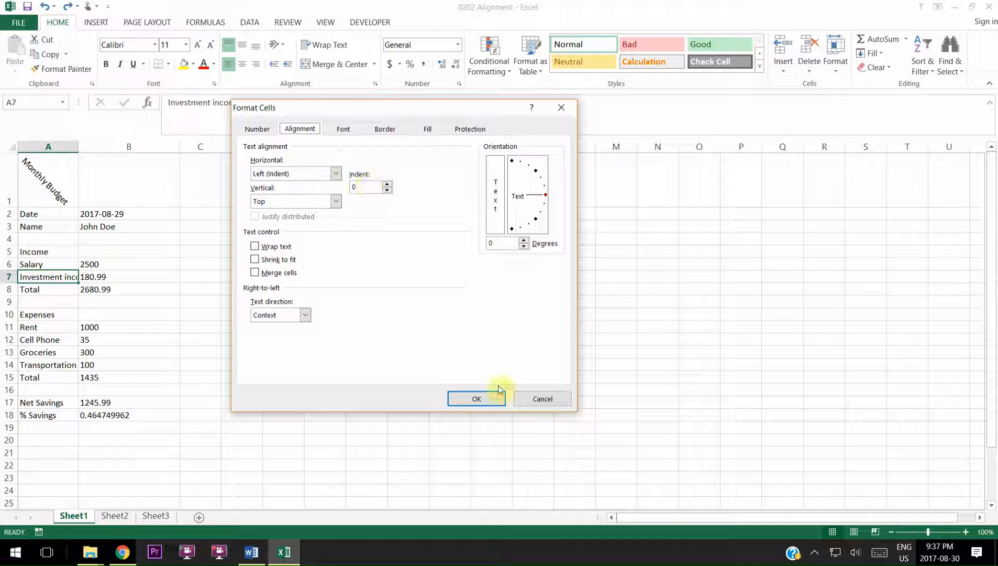
{"action": "left_click", "coordinate": [524, 399]}
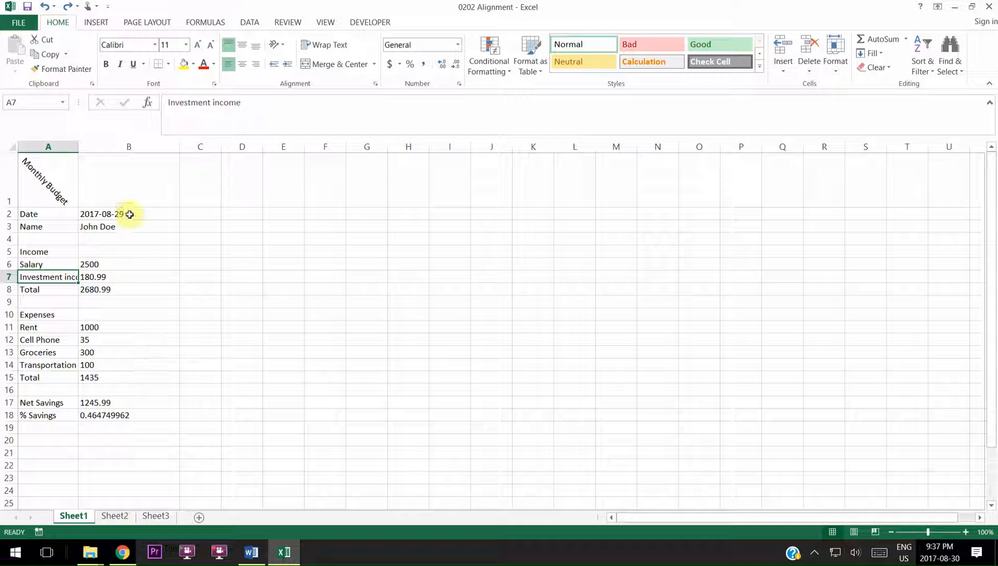
Increase the indent of all of column B by three levels
{"action": "left_click", "coordinate": [141, 148]}
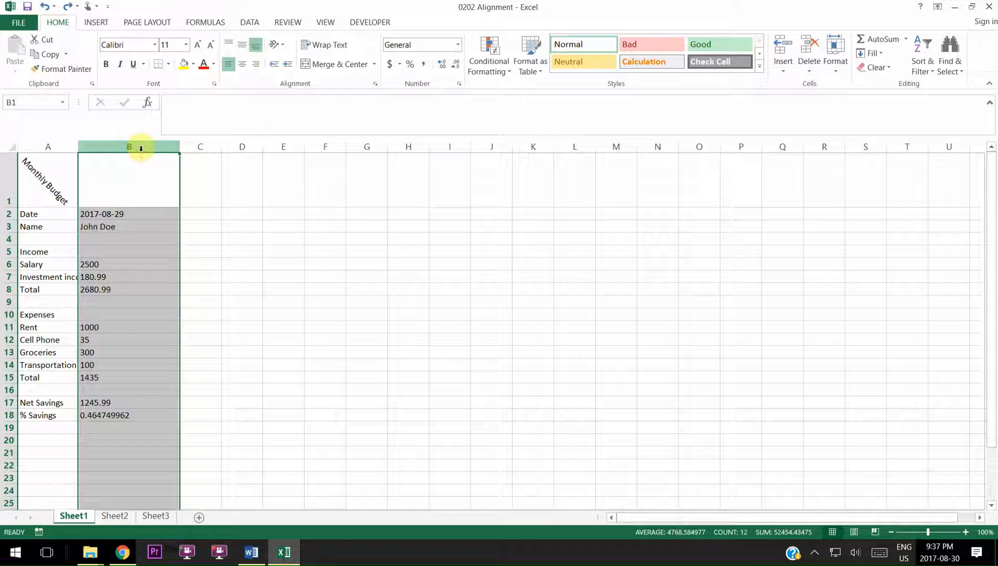
{"action": "left_click", "coordinate": [290, 67]}
{"action": "left_click", "coordinate": [289, 66]}
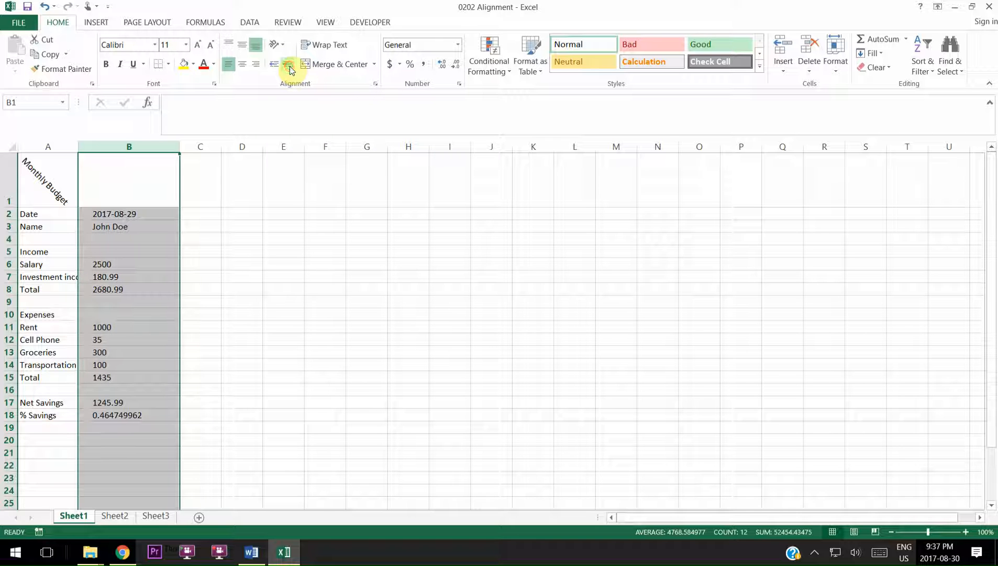
{"action": "left_click", "coordinate": [289, 66]}
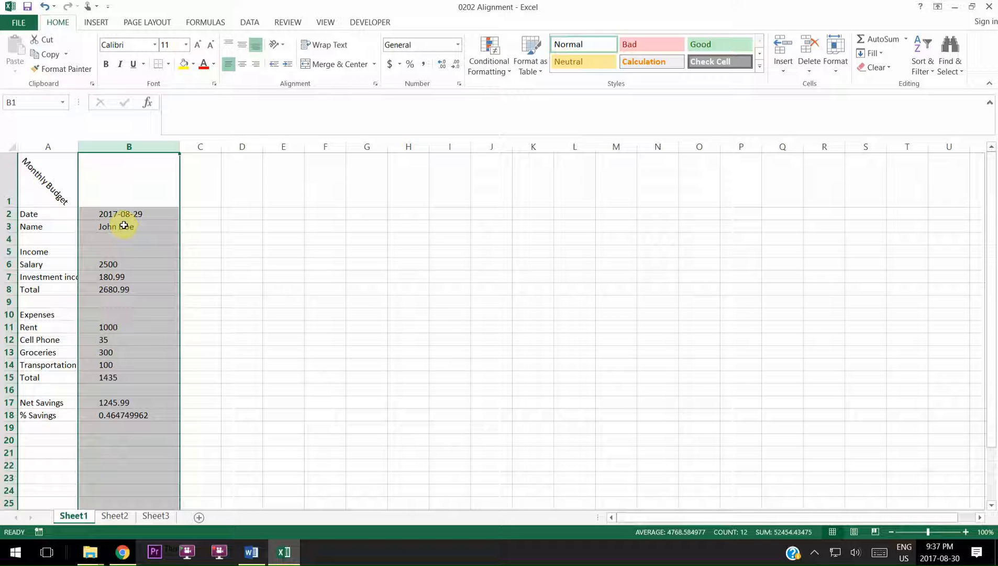
Decrease the indent of column B by three levels
{"action": "left_click", "coordinate": [275, 65]}
{"action": "left_click", "coordinate": [274, 66]}
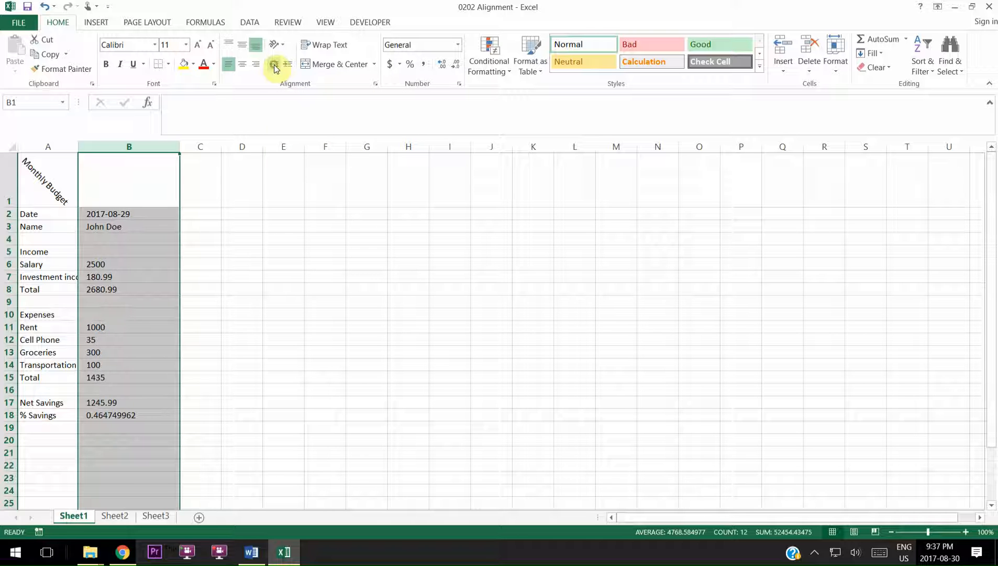
{"action": "left_click", "coordinate": [274, 65]}
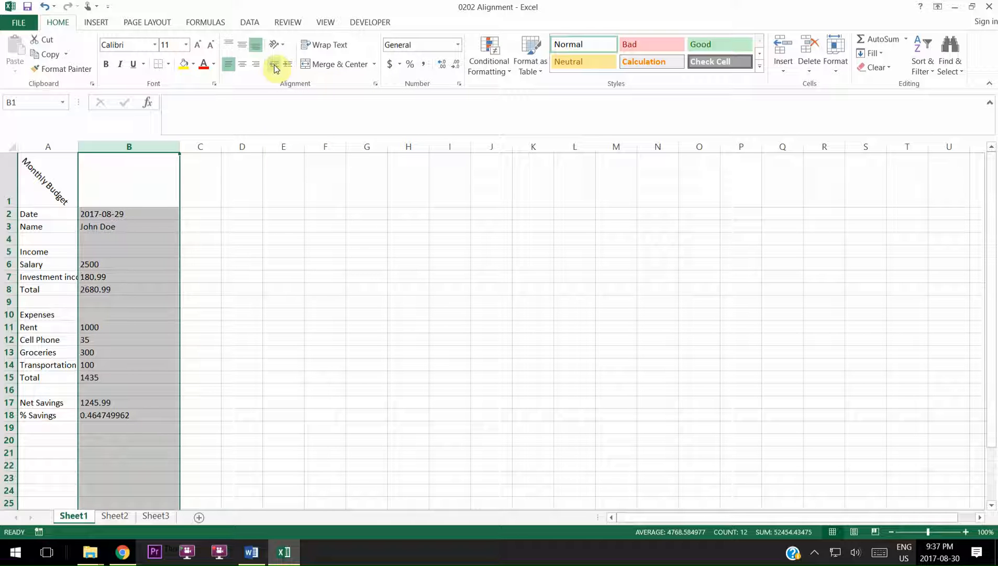
AutoFit the width of column B to its contents and deselect the column
{"action": "double_click", "coordinate": [180, 145]}
{"action": "left_click", "coordinate": [164, 260]}
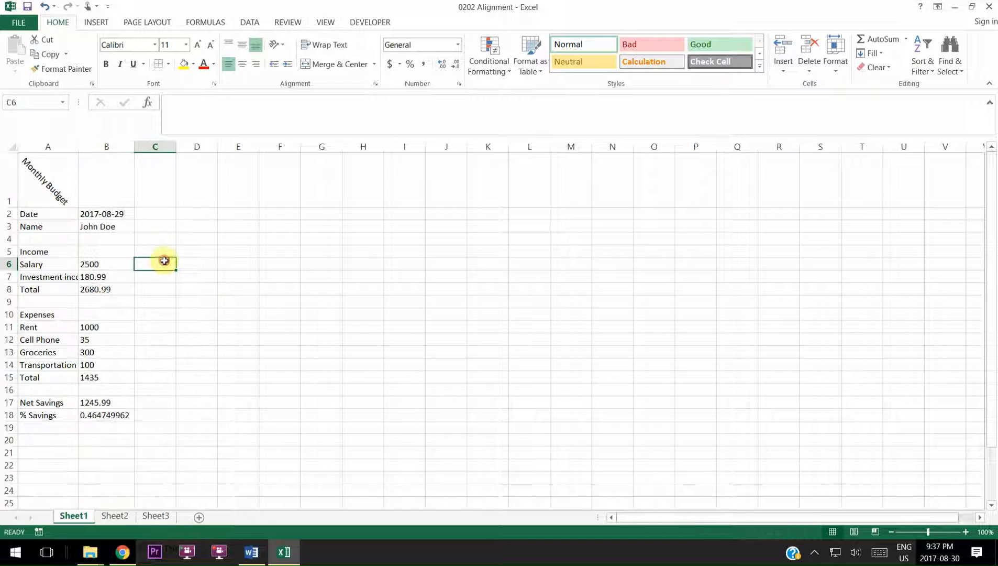
Try wrapping the text of the Investment income label in A7, and undo the wrapping
{"action": "left_click", "coordinate": [160, 216]}
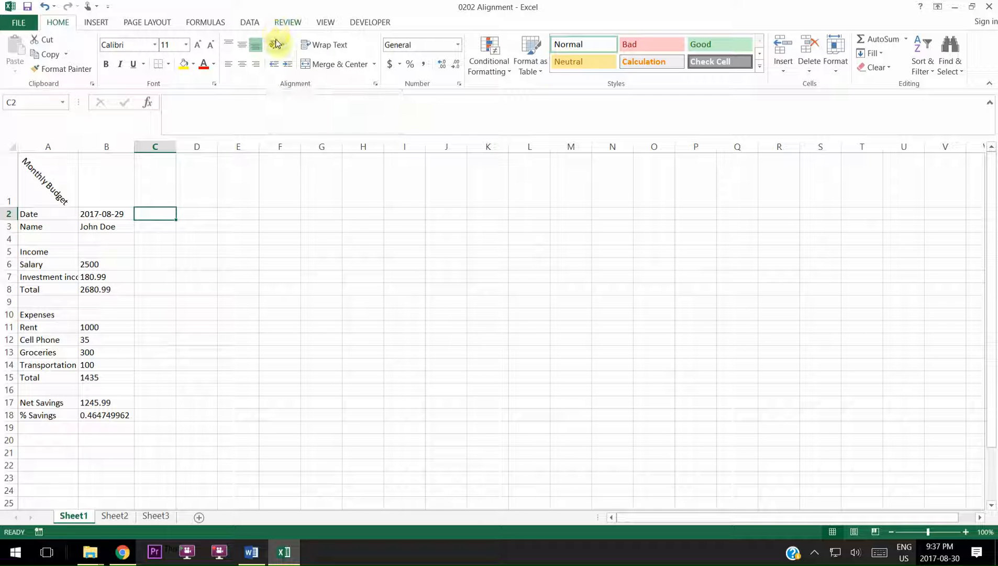
{"action": "left_click", "coordinate": [330, 50]}
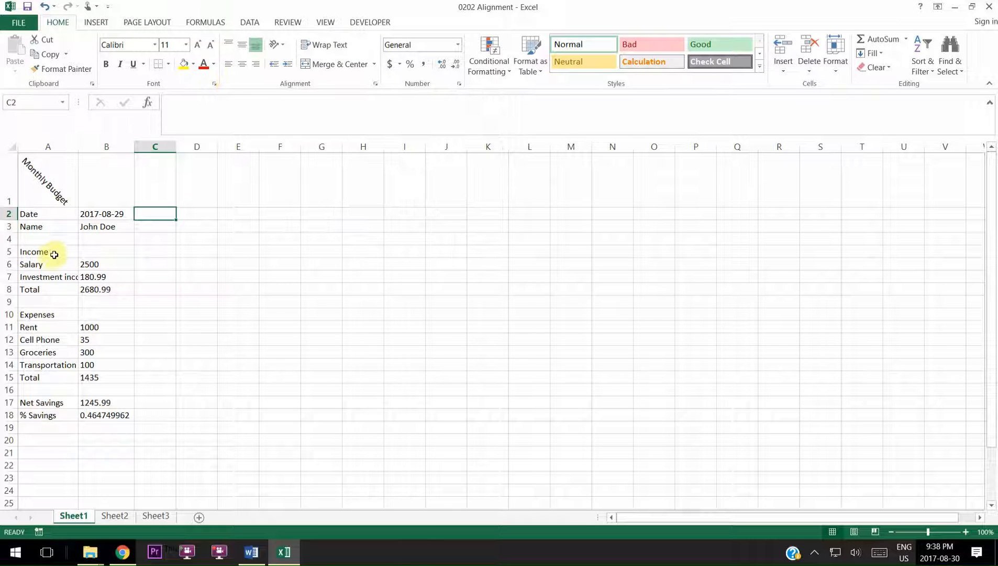
{"action": "left_click", "coordinate": [38, 279]}
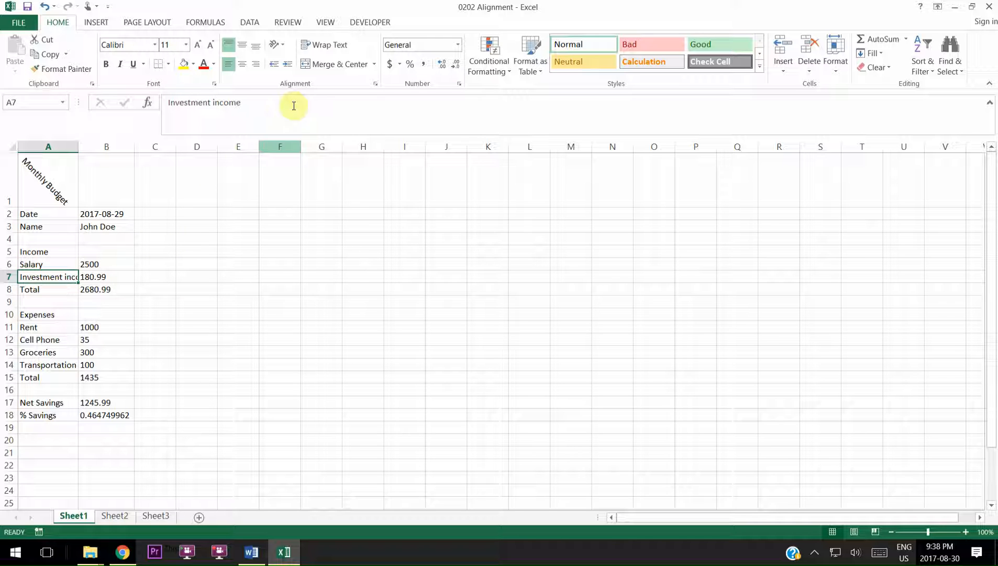
{"action": "left_click", "coordinate": [337, 47]}
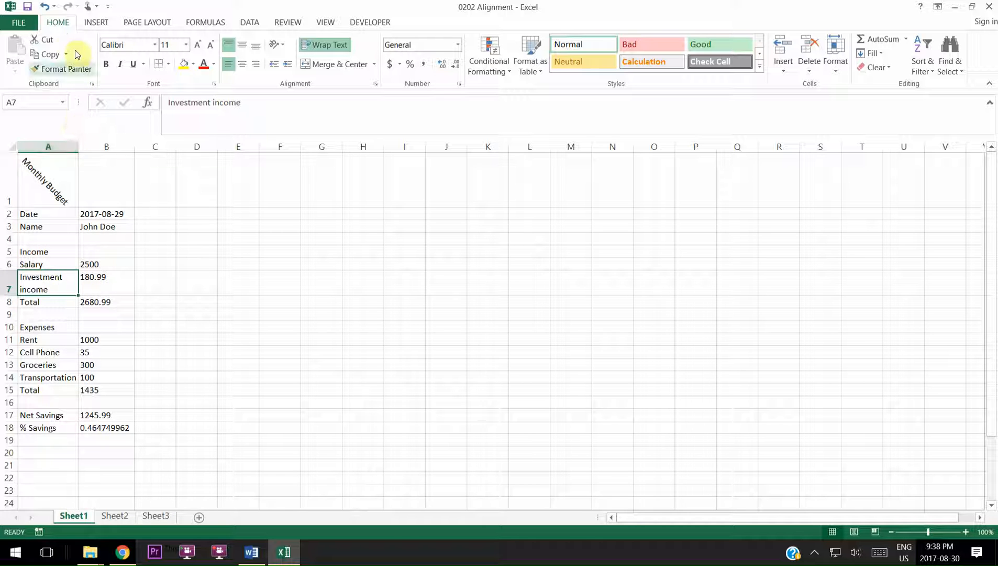
{"action": "left_click", "coordinate": [47, 9]}
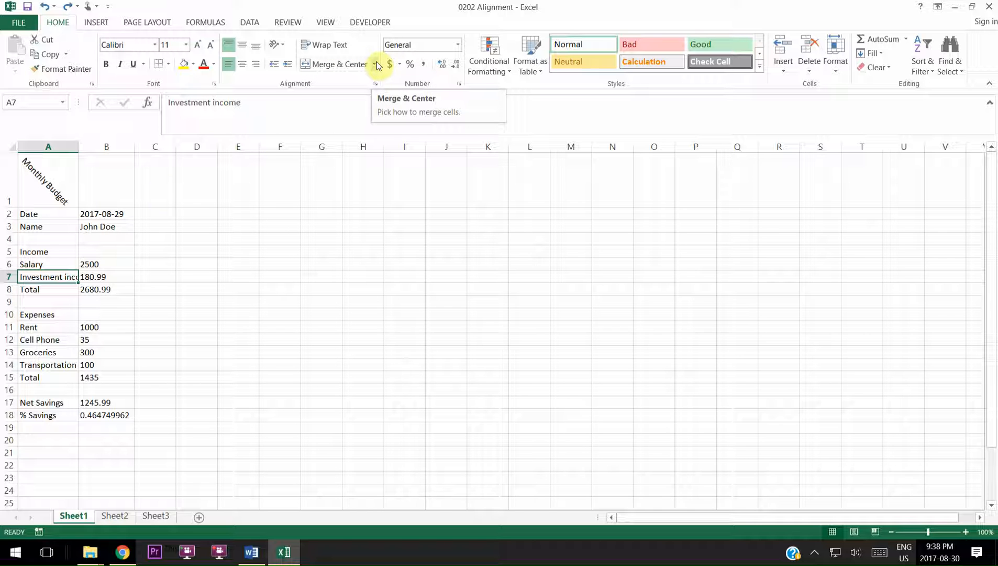
Set the text orientation of the Monthly Budget title in A1 to 0 degrees
{"action": "left_click", "coordinate": [56, 183]}
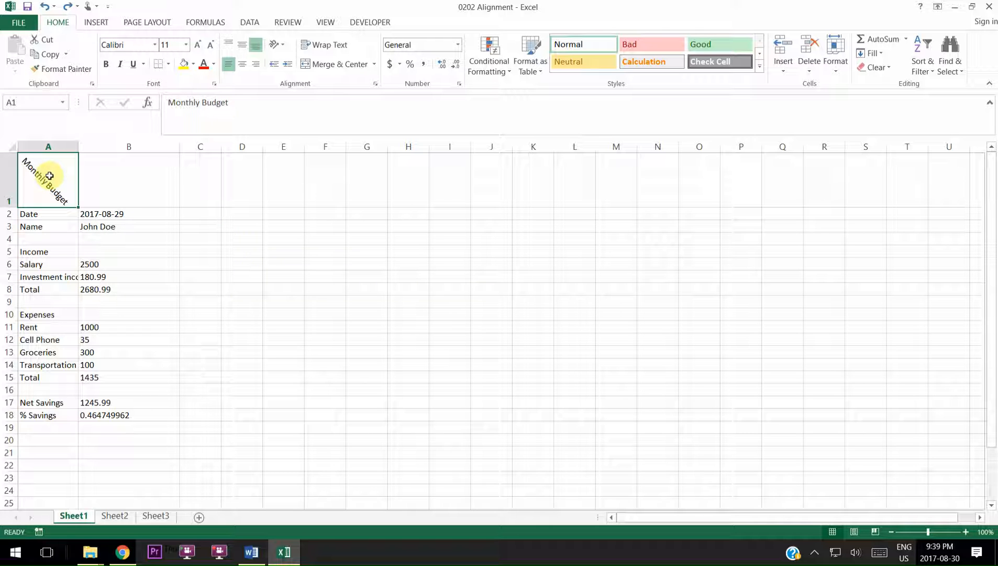
{"action": "left_click", "coordinate": [283, 44]}
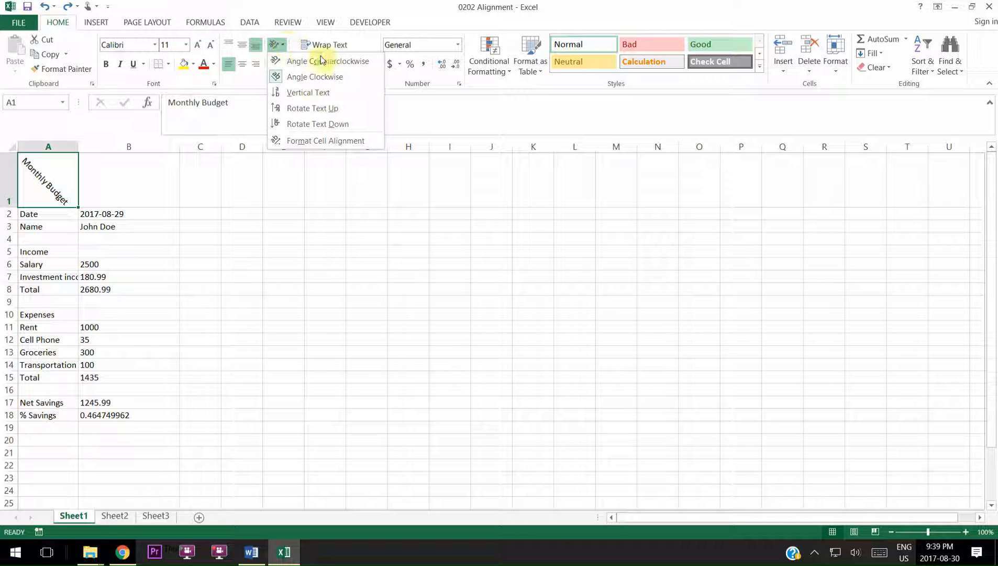
{"action": "left_click", "coordinate": [319, 142]}
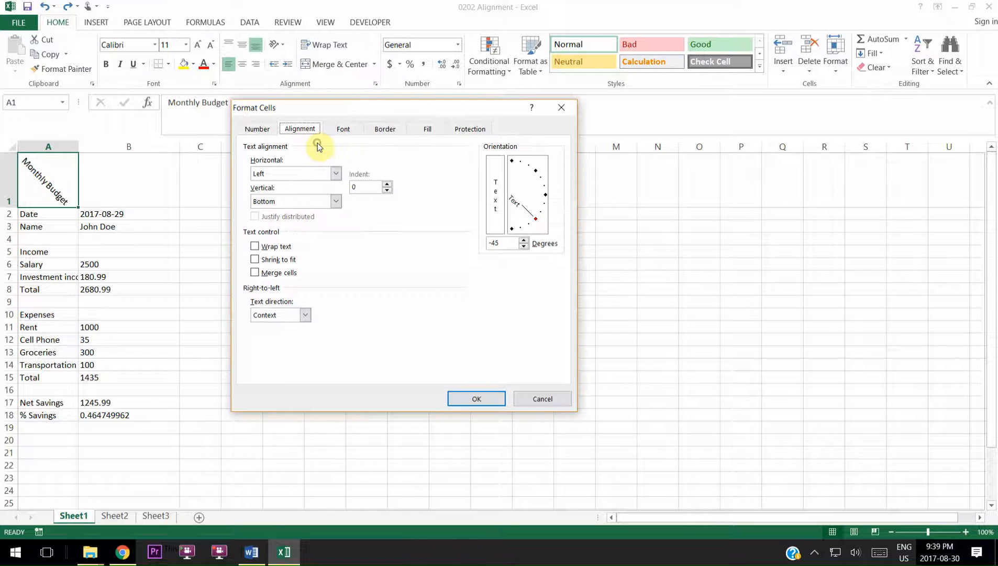
{"action": "left_click_drag", "start_coordinate": [540, 223], "coordinate": [556, 197]}
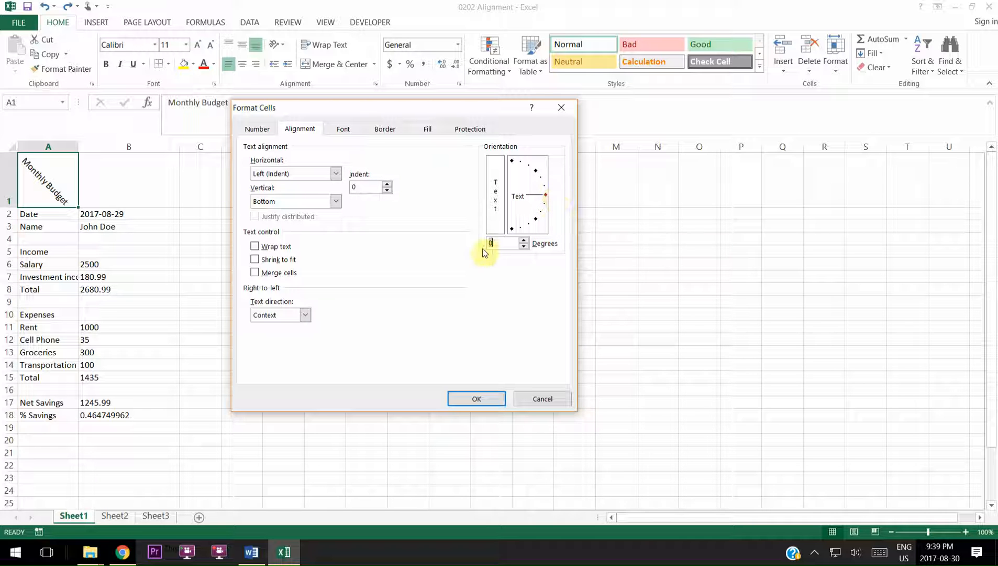
{"action": "left_click", "coordinate": [463, 399]}
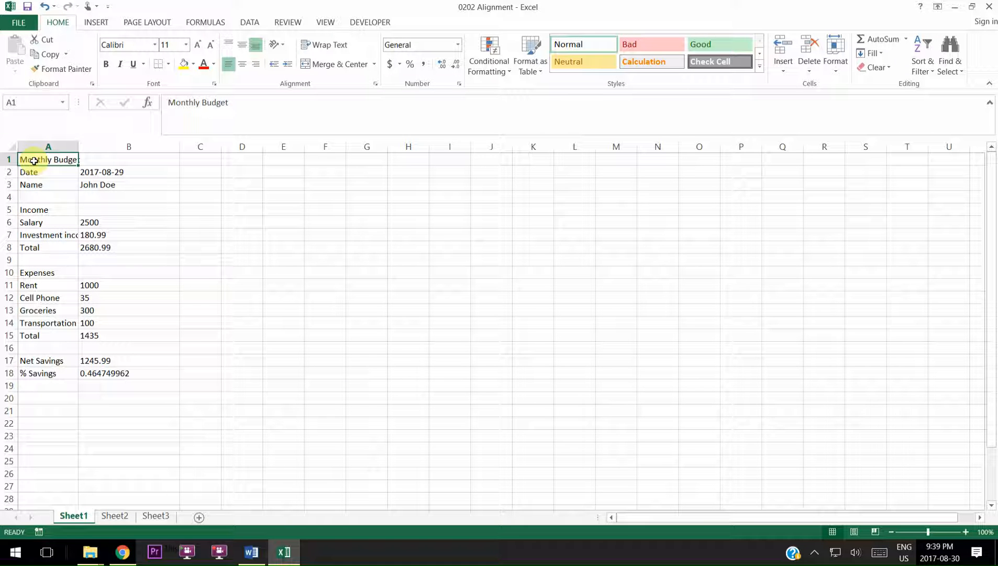
Merge and center the Monthly Budget title across A1:B1
{"action": "left_click_drag", "start_coordinate": [34, 161], "coordinate": [134, 160]}
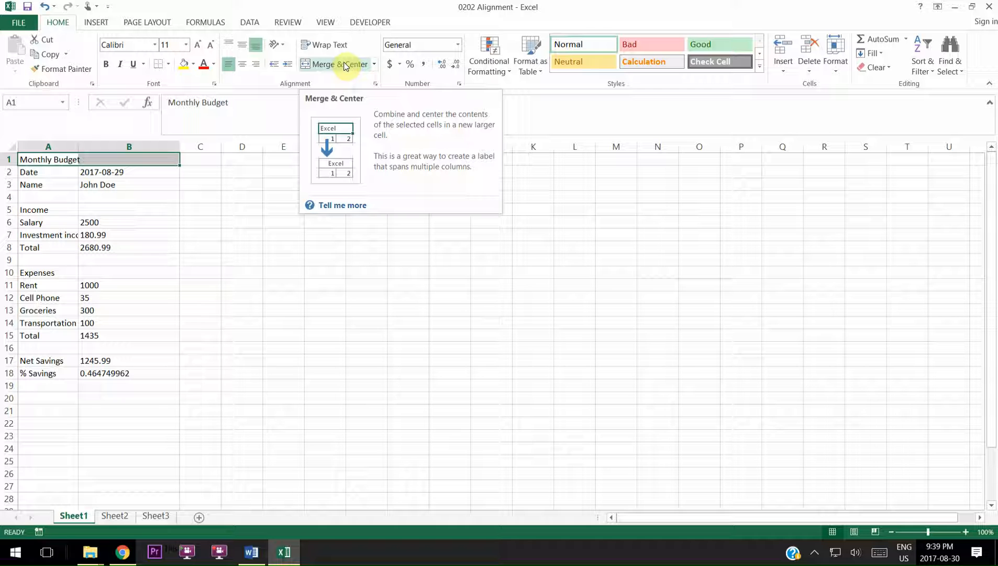
{"action": "left_click", "coordinate": [343, 68]}
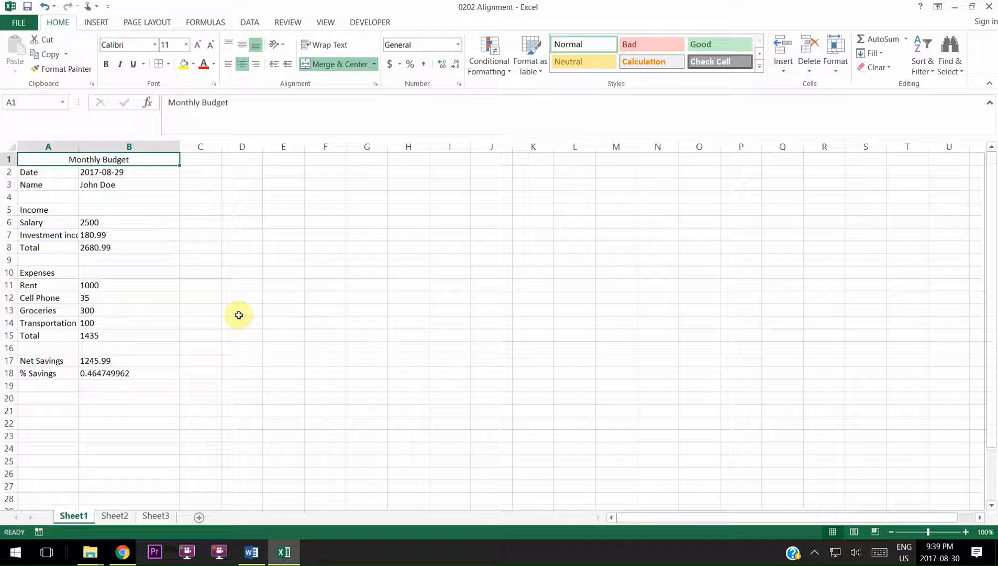
Move between the merged title and the cells in rows 2 and 3 to examine how the merged cell is selected
{"action": "key", "text": "Down"}
{"action": "key", "text": "Down"}
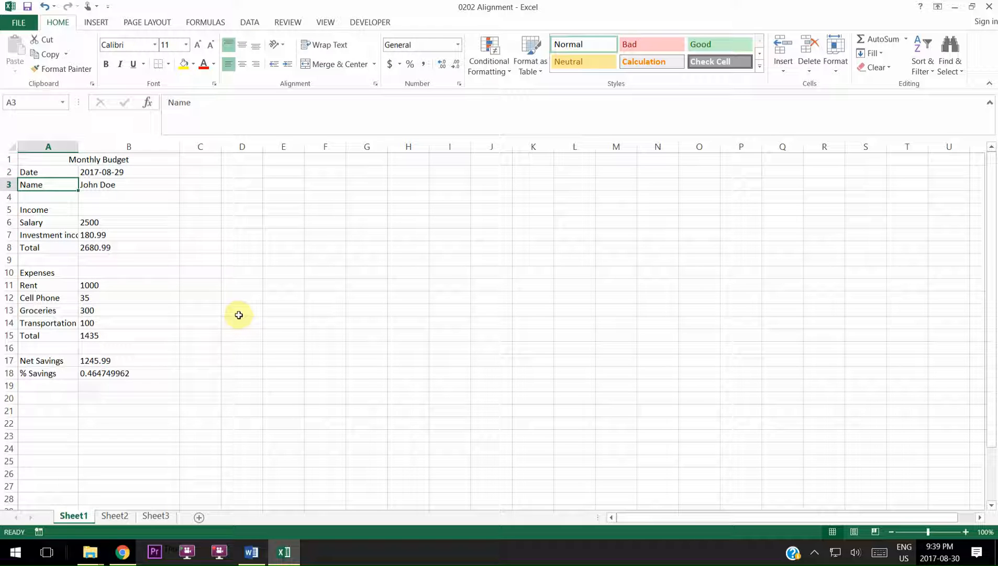
{"action": "key", "text": "Up"}
{"action": "key", "text": "Right"}
{"action": "key", "text": "Up"}
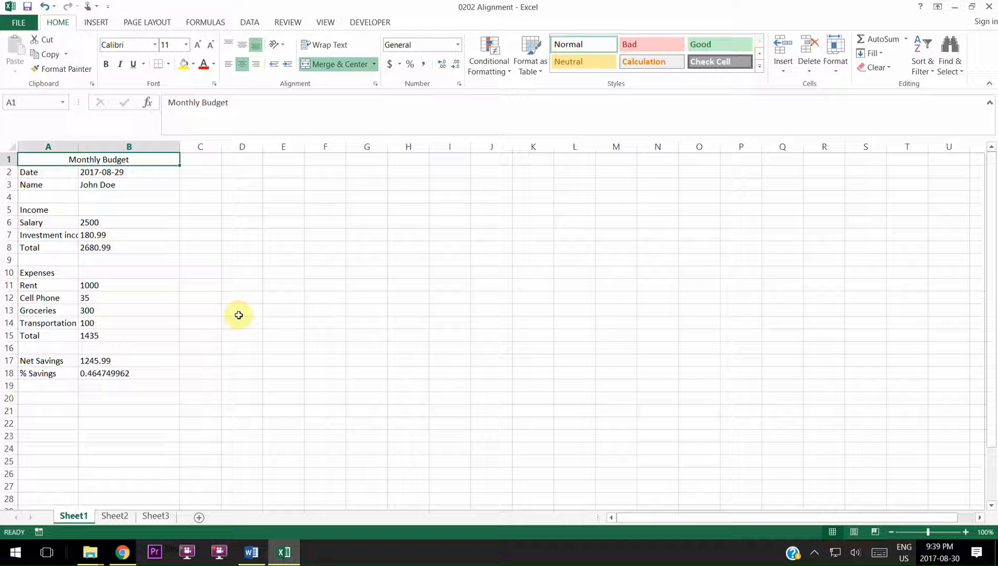
{"action": "key", "text": "Down"}
{"action": "key", "text": "Down"}
{"action": "key", "text": "Left"}
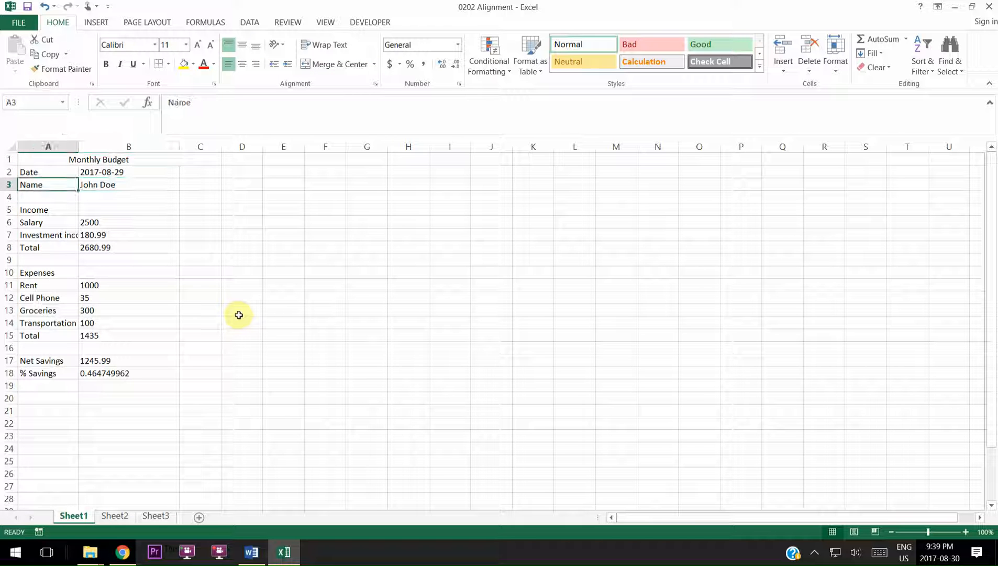
{"action": "key", "text": "Up"}
{"action": "key", "text": "Right"}
{"action": "key", "text": "Left"}
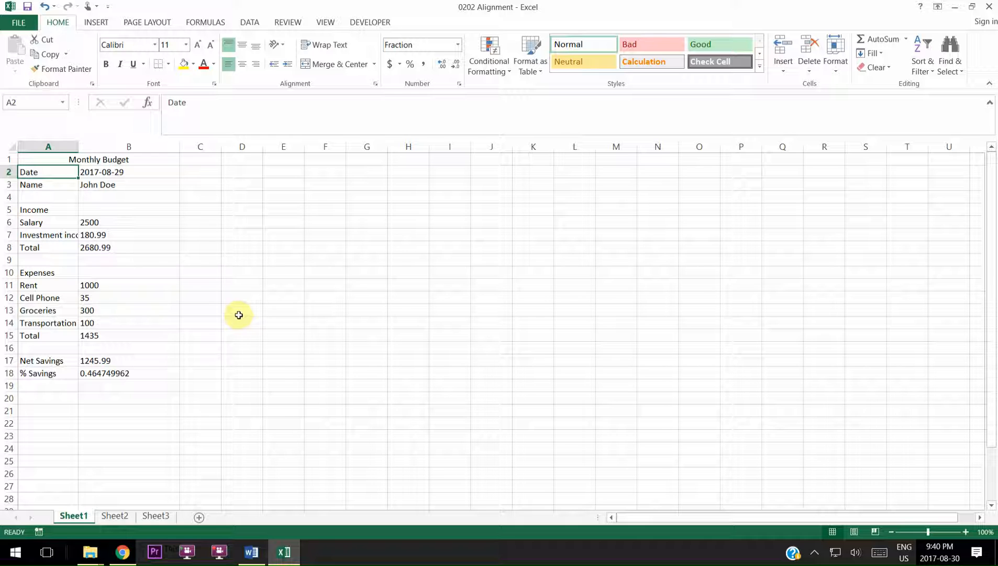
Unmerge the Monthly Budget title back into cells A1 and B1, and check the separated cells and the merge options
{"action": "left_click", "coordinate": [105, 162]}
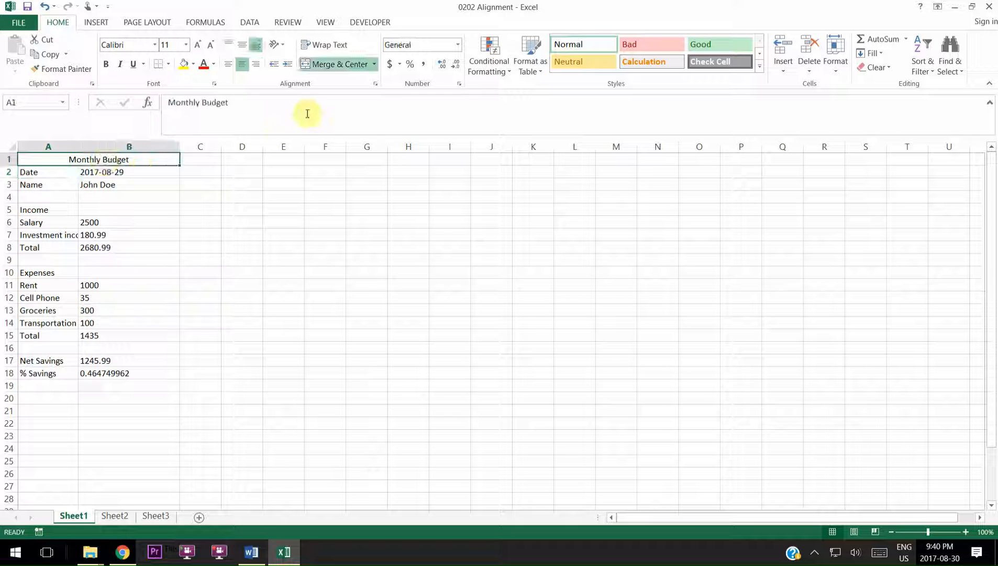
{"action": "left_click", "coordinate": [375, 63]}
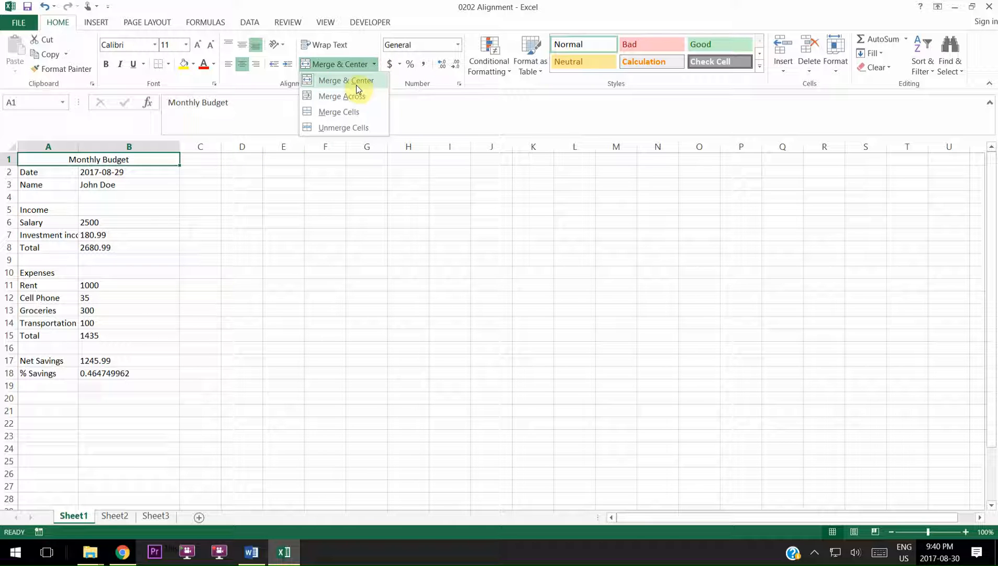
{"action": "left_click", "coordinate": [342, 132]}
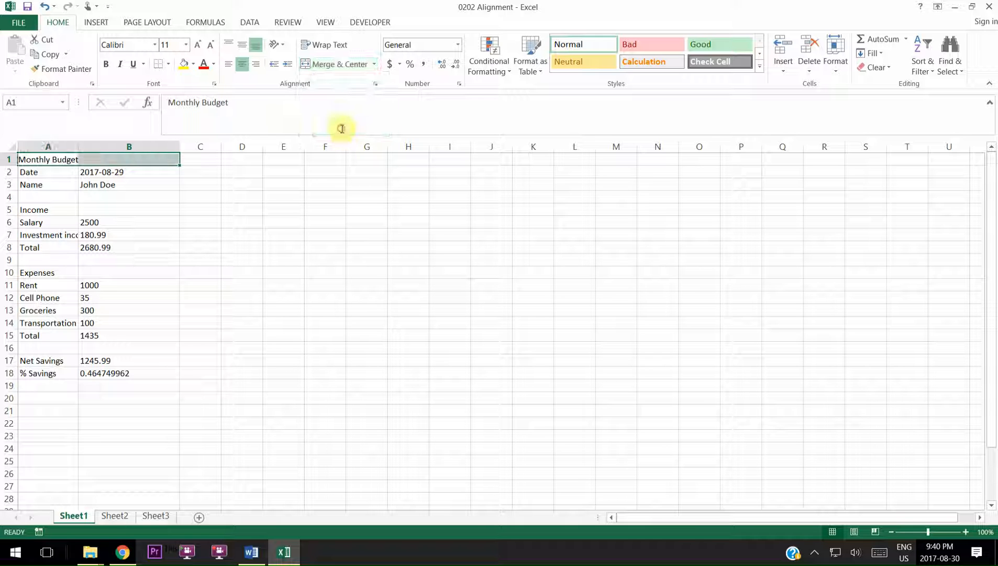
{"action": "left_click", "coordinate": [105, 171]}
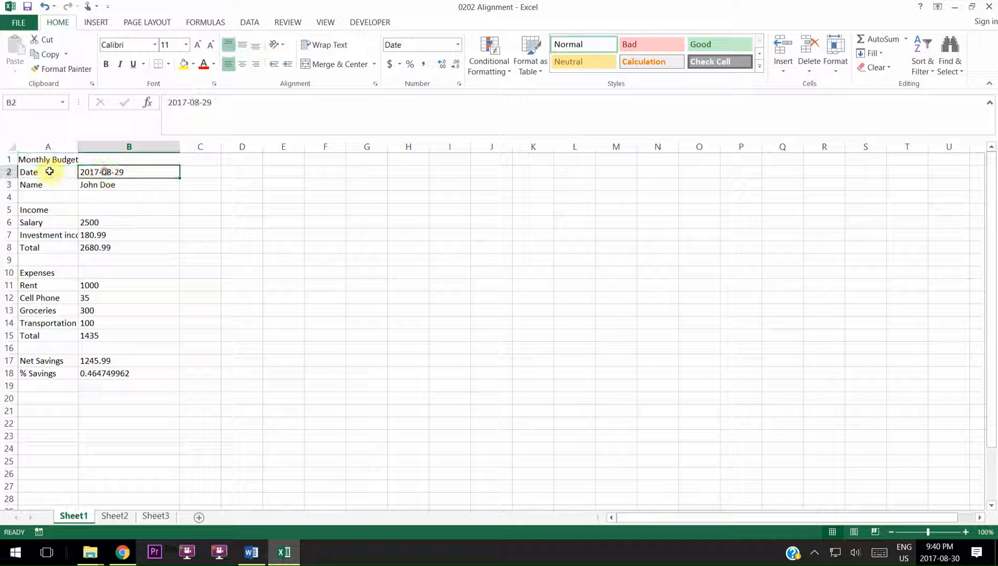
{"action": "left_click", "coordinate": [49, 170]}
{"action": "left_click", "coordinate": [49, 159]}
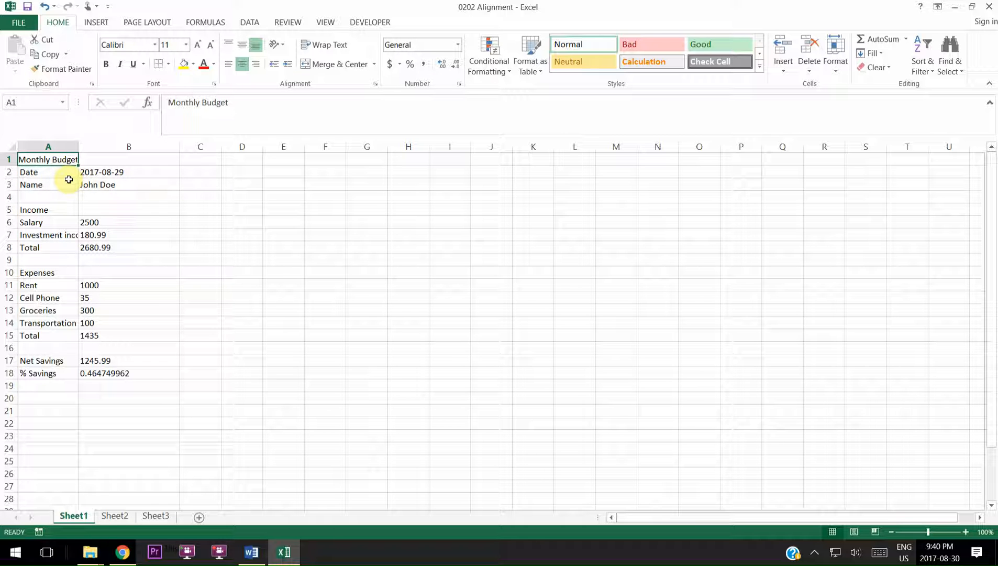
{"action": "left_click", "coordinate": [375, 64]}
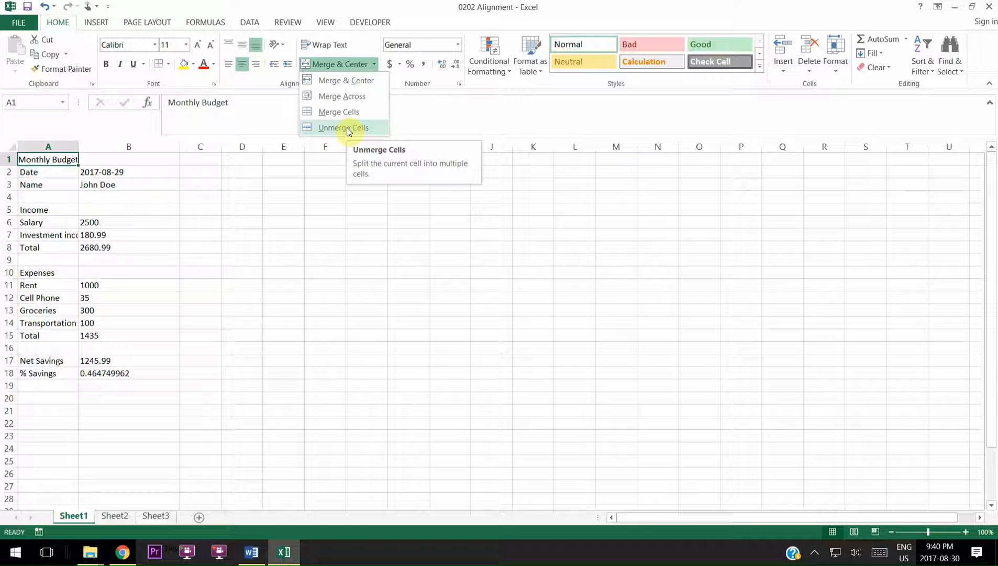
{"action": "left_click", "coordinate": [61, 155]}
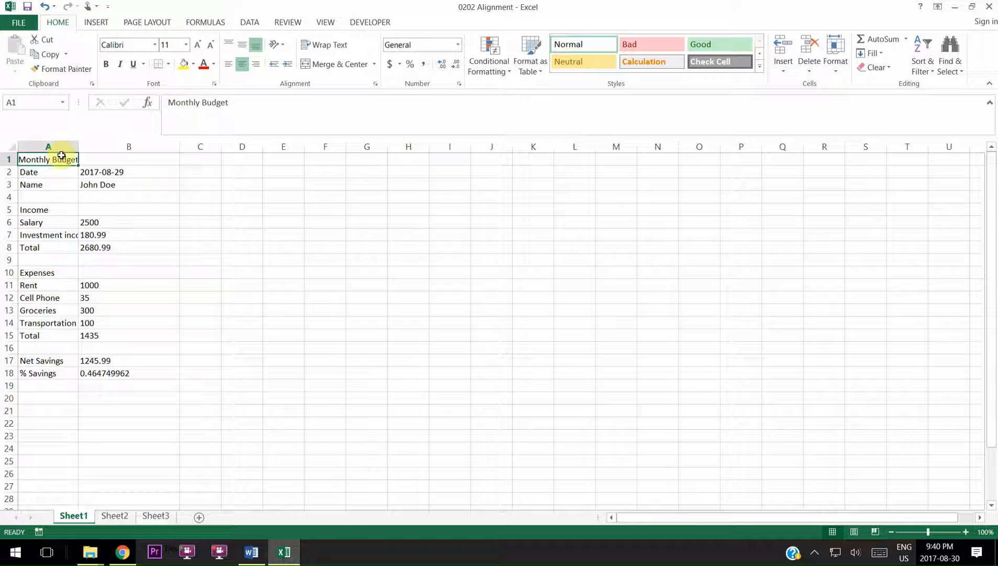